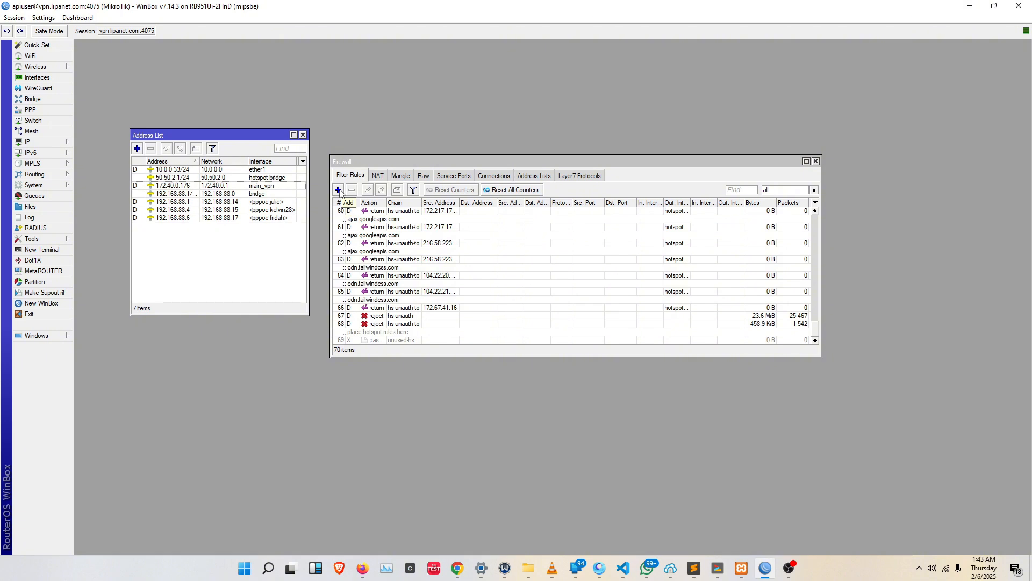
# Start a new firewall filter rule in the forward chain with allowed-ips as its source address list.
pyautogui.click(339, 190)
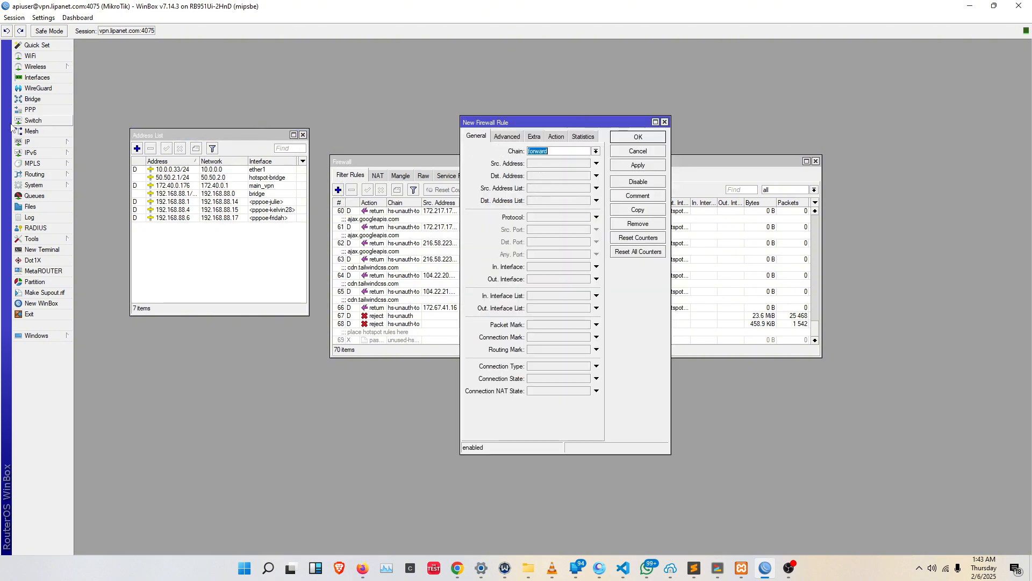
pyautogui.click(40, 143)
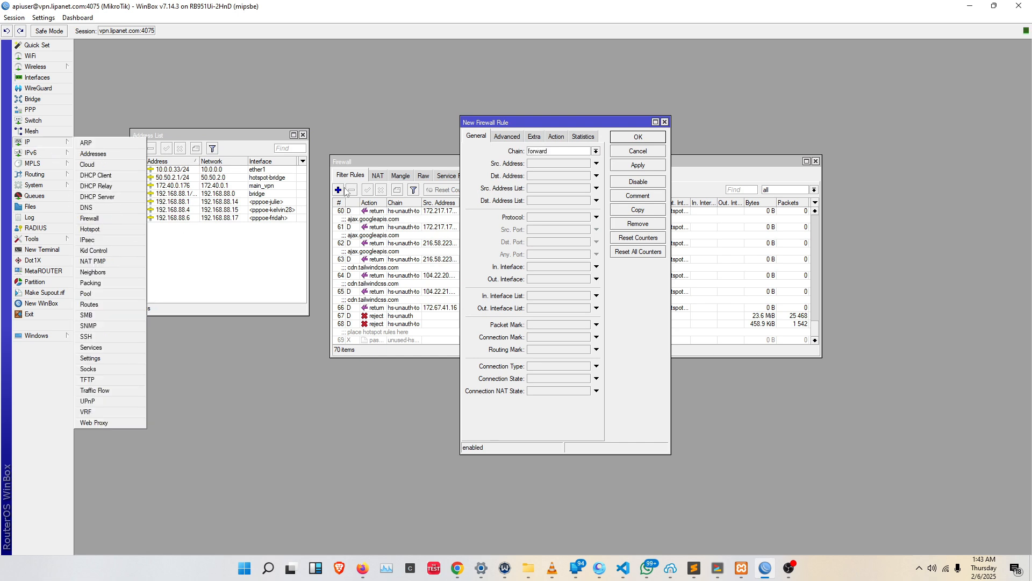
pyautogui.moveTo(562, 123); pyautogui.dragTo(582, 116)
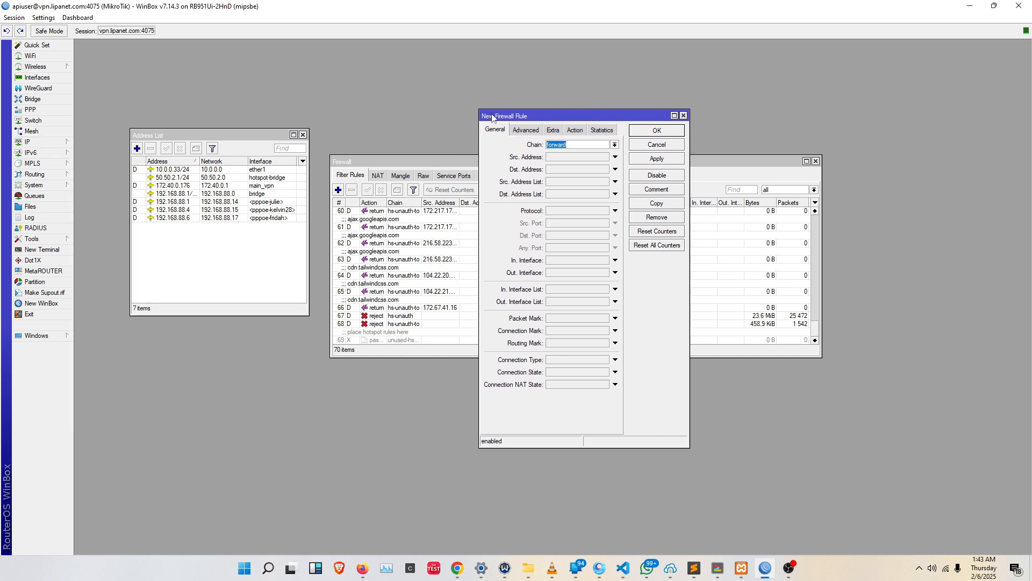
pyautogui.moveTo(492, 116); pyautogui.dragTo(480, 131)
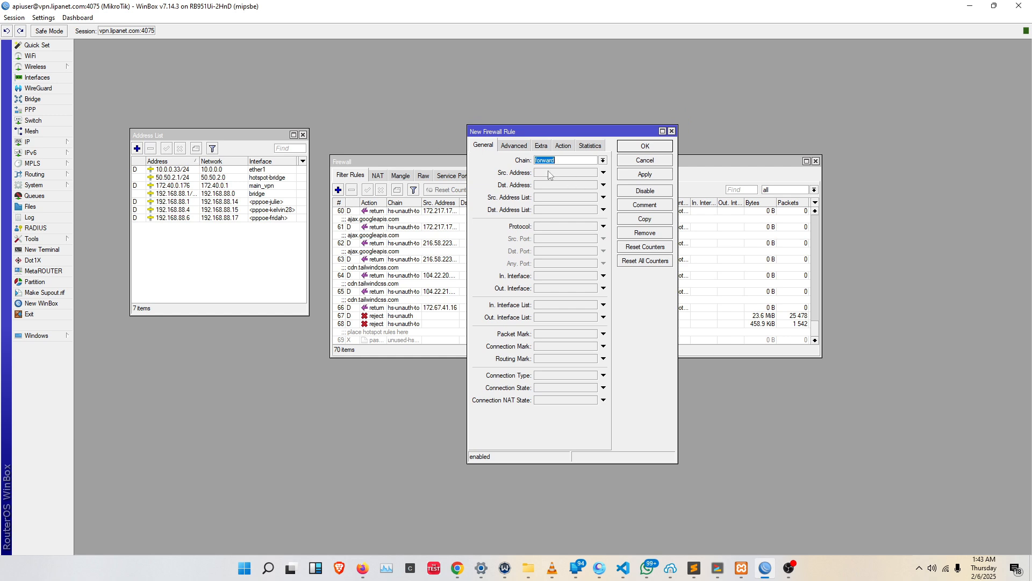
pyautogui.click(583, 160)
pyautogui.click(547, 198)
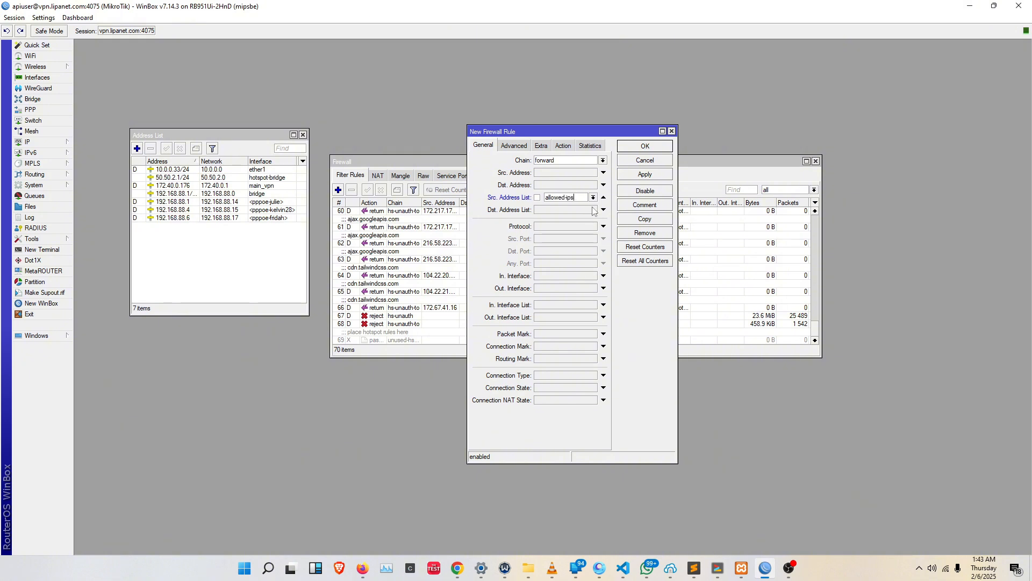
# Keep the allowed-ips rule's action as accept, save the rule and select it among the filter rules.
pyautogui.click(563, 146)
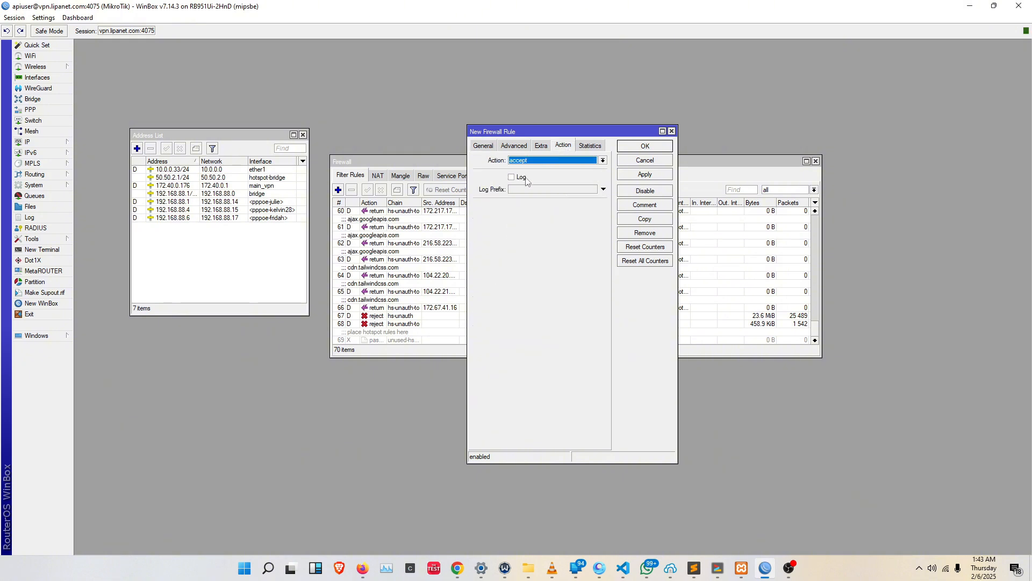
pyautogui.click(484, 146)
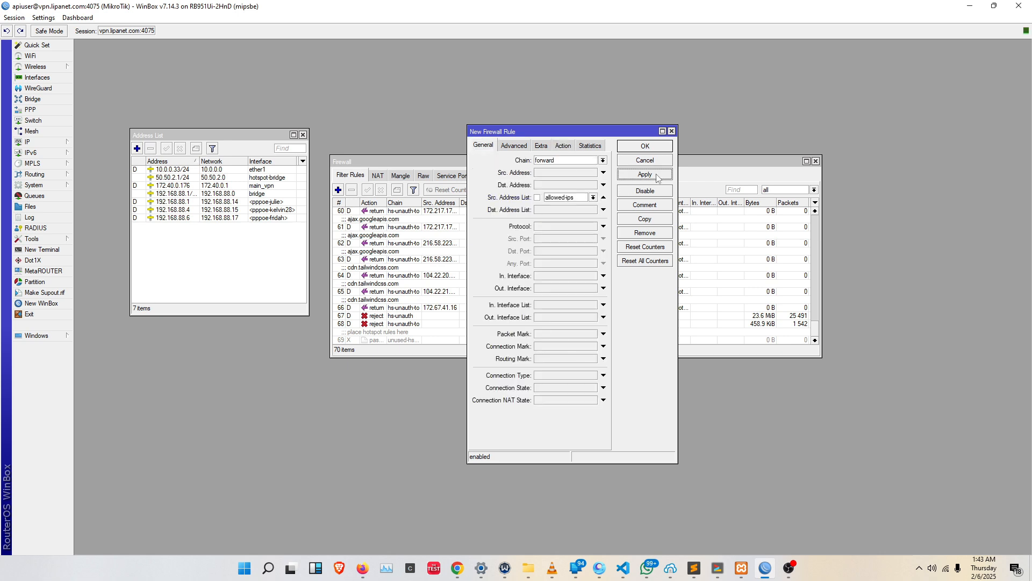
pyautogui.click(645, 175)
pyautogui.click(645, 146)
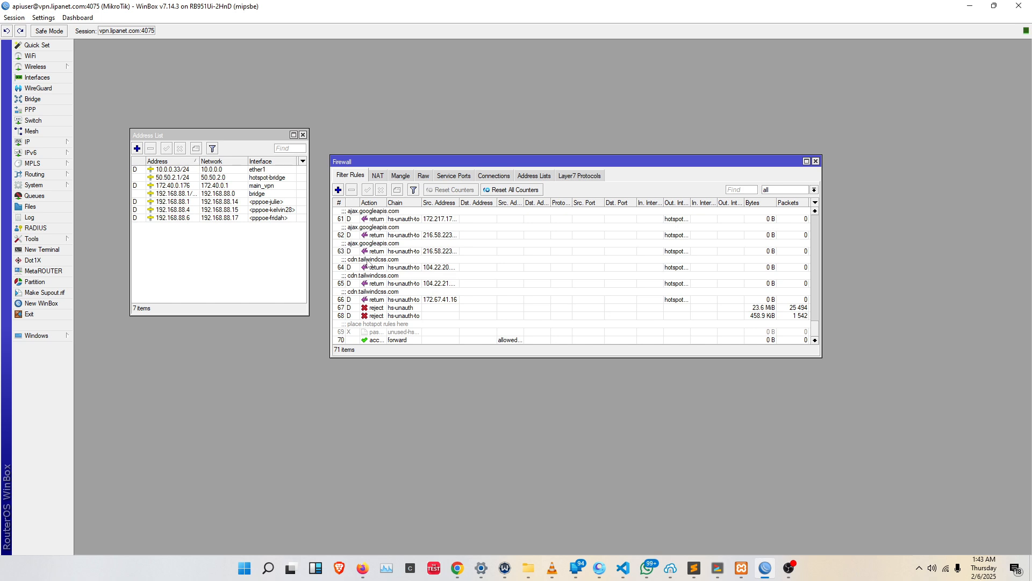
pyautogui.click(518, 341)
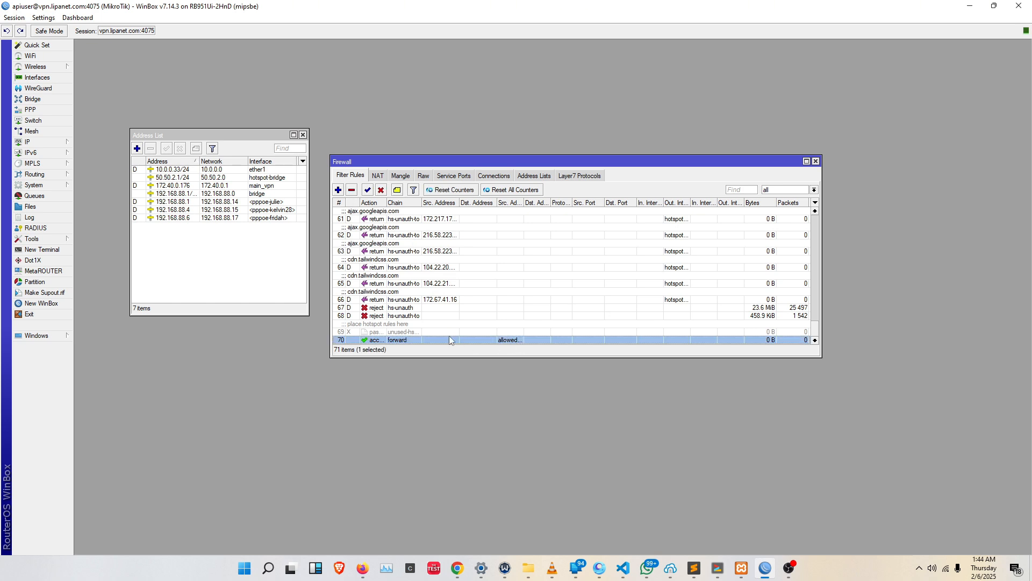
# Start another firewall filter rule, and begin a new IP address entry assigned to the hotspot-bridge interface.
pyautogui.click(338, 190)
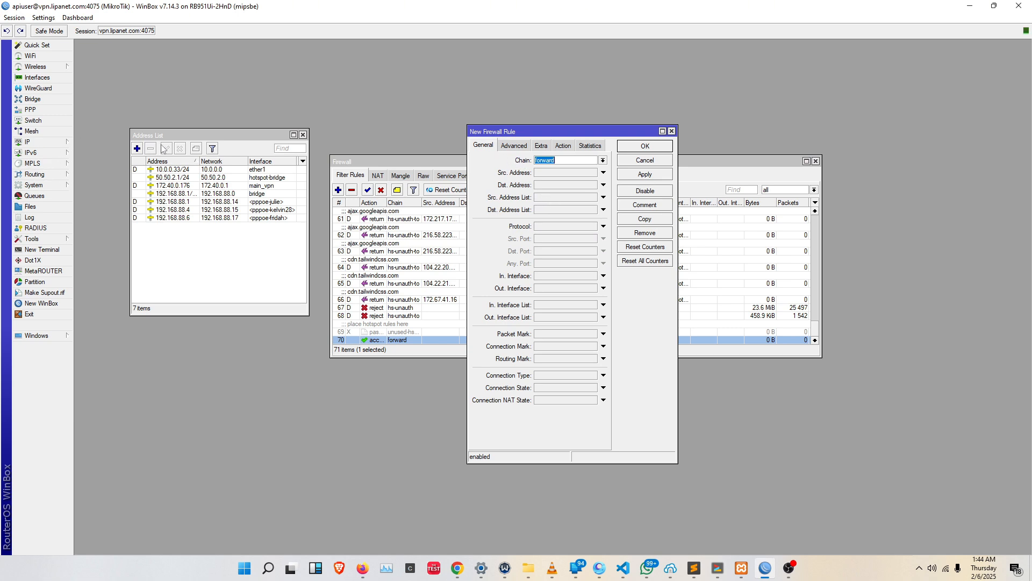
pyautogui.moveTo(167, 135); pyautogui.dragTo(157, 129)
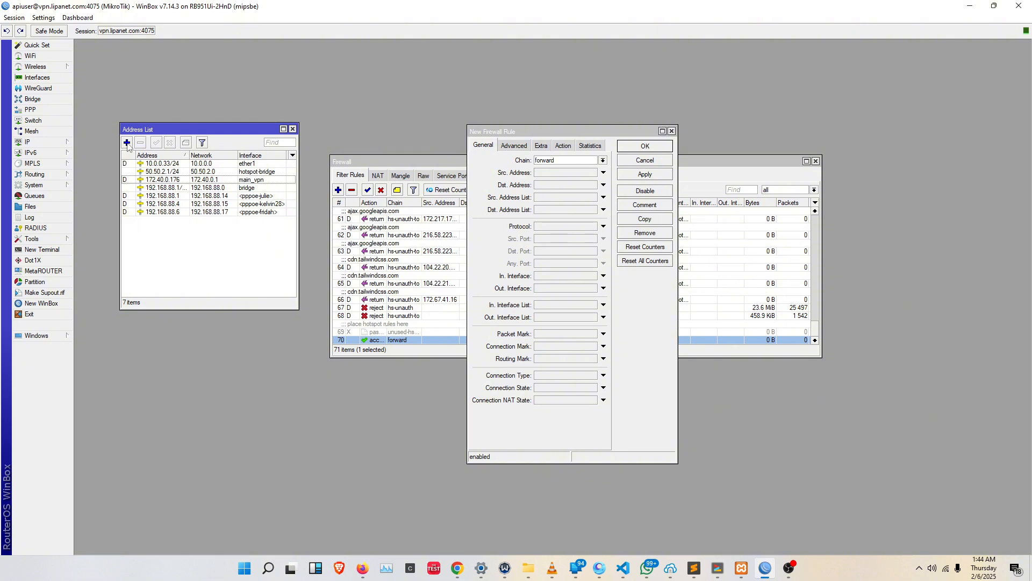
pyautogui.click(127, 144)
pyautogui.moveTo(553, 263); pyautogui.dragTo(267, 234)
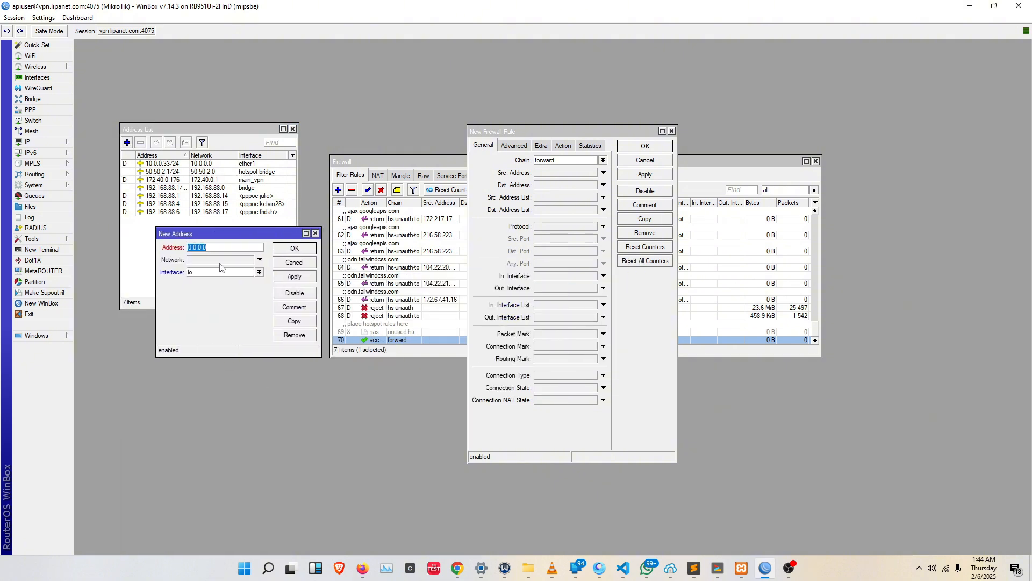
pyautogui.click(221, 272)
pyautogui.write('lo')
pyautogui.click(205, 343)
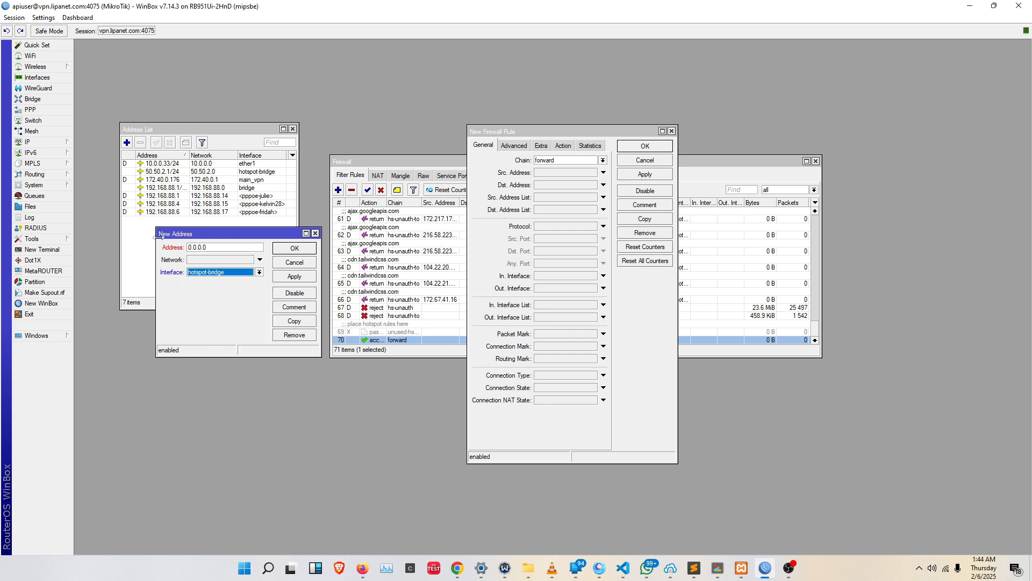
# Set the new hotspot-bridge address to 192.40.2.1/24 and save it.
pyautogui.click(214, 249)
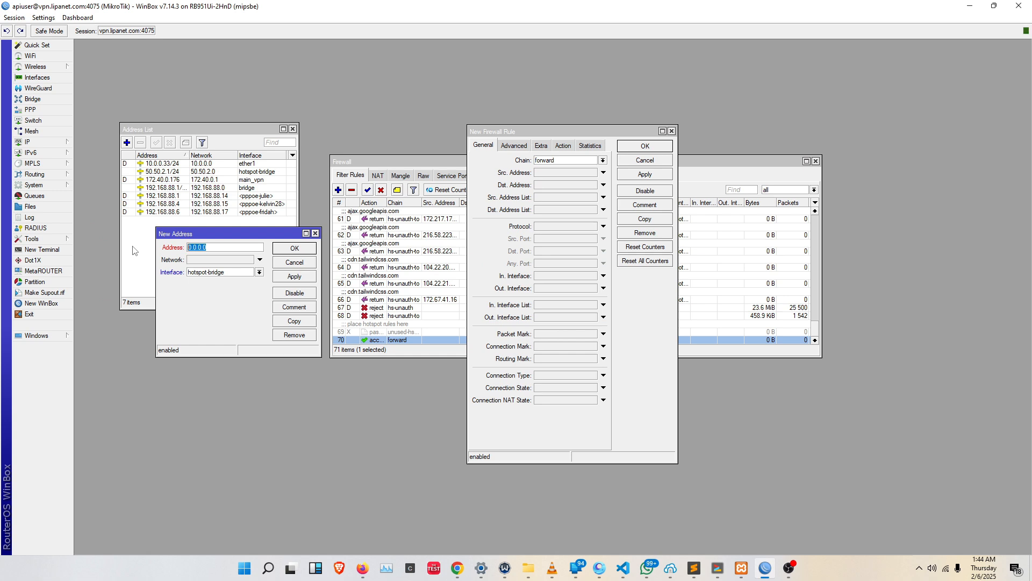
pyautogui.write('1')
pyautogui.write('92.40.2.1/24')
pyautogui.click(301, 277)
pyautogui.click(301, 249)
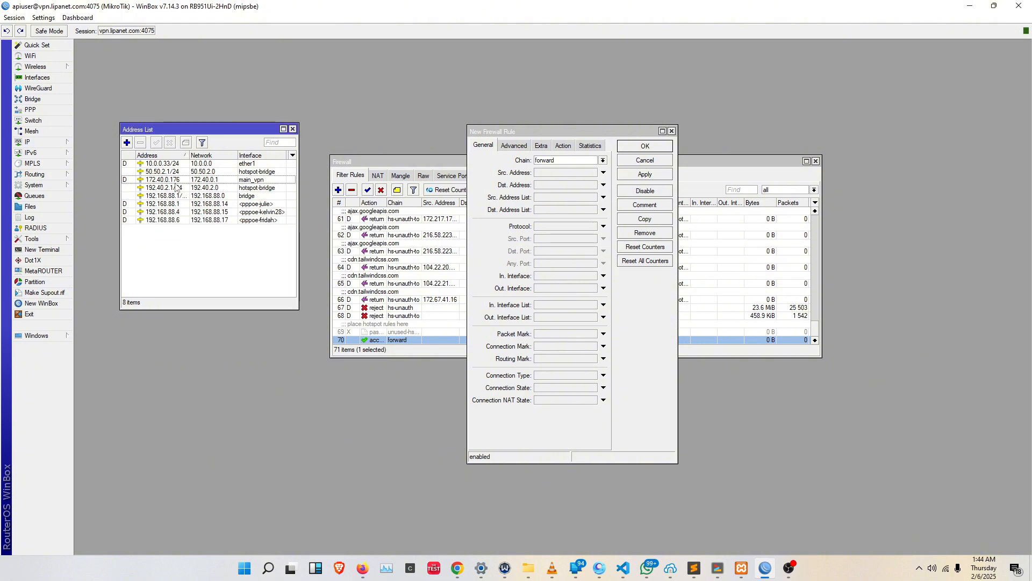
# Set the new forward rule's source address list to 192.40.2.0/24.
pyautogui.click(559, 200)
pyautogui.click(540, 199)
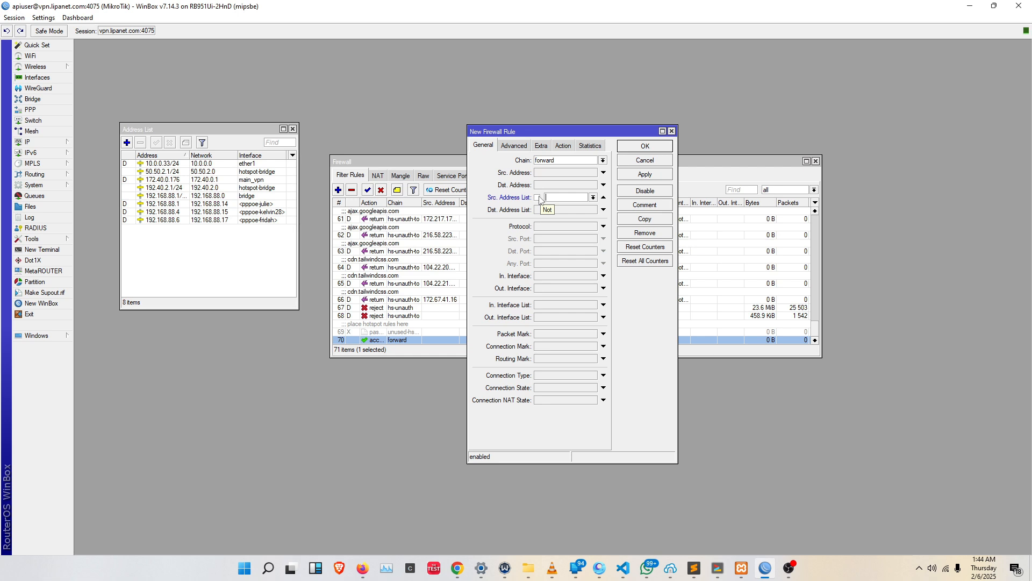
pyautogui.write('192.40.2.0/24')
# Set the 192.40.2.0/24 rule's action to drop and save the rule.
pyautogui.click(563, 145)
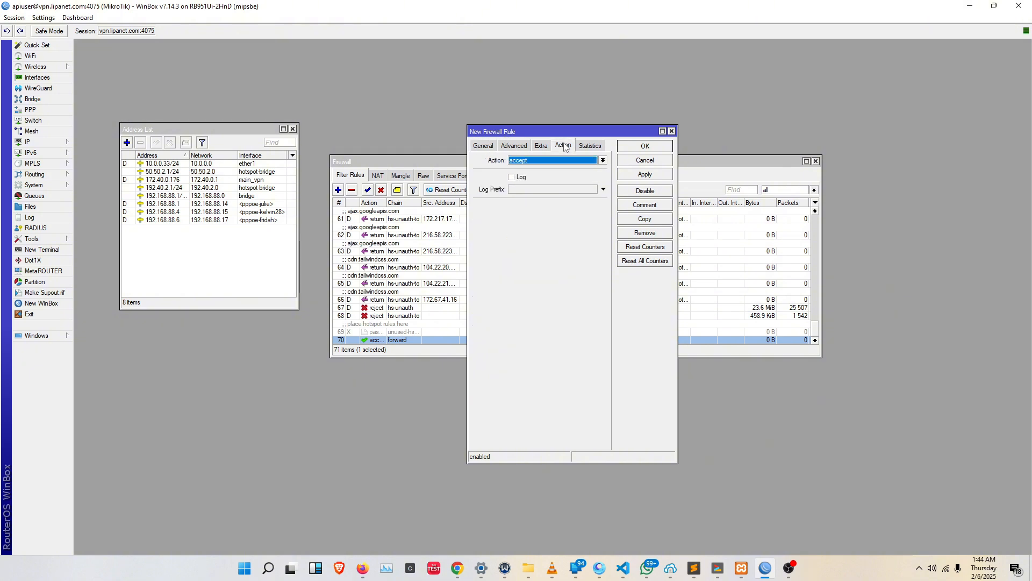
pyautogui.click(537, 163)
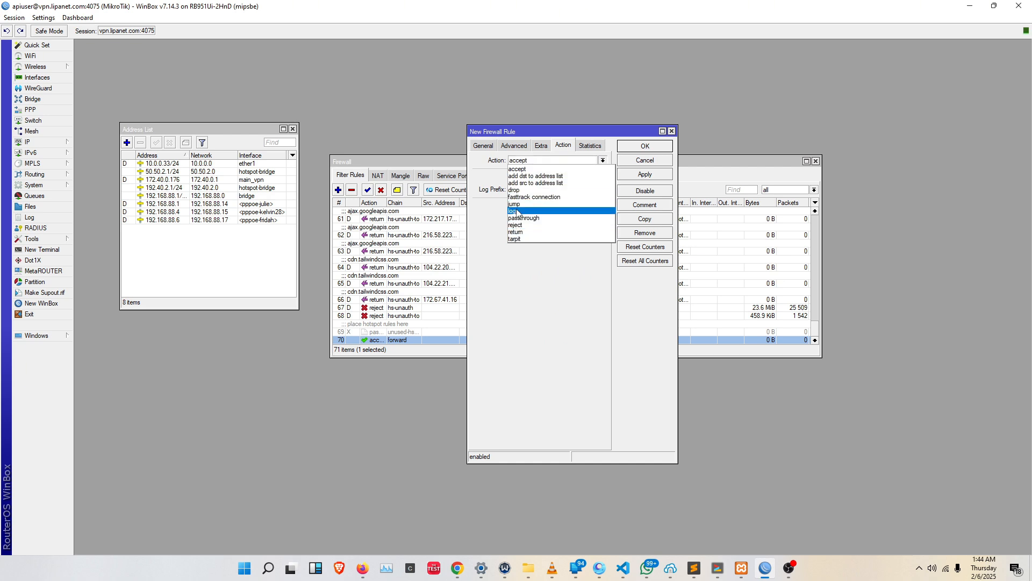
pyautogui.click(518, 190)
pyautogui.click(651, 175)
pyautogui.click(643, 149)
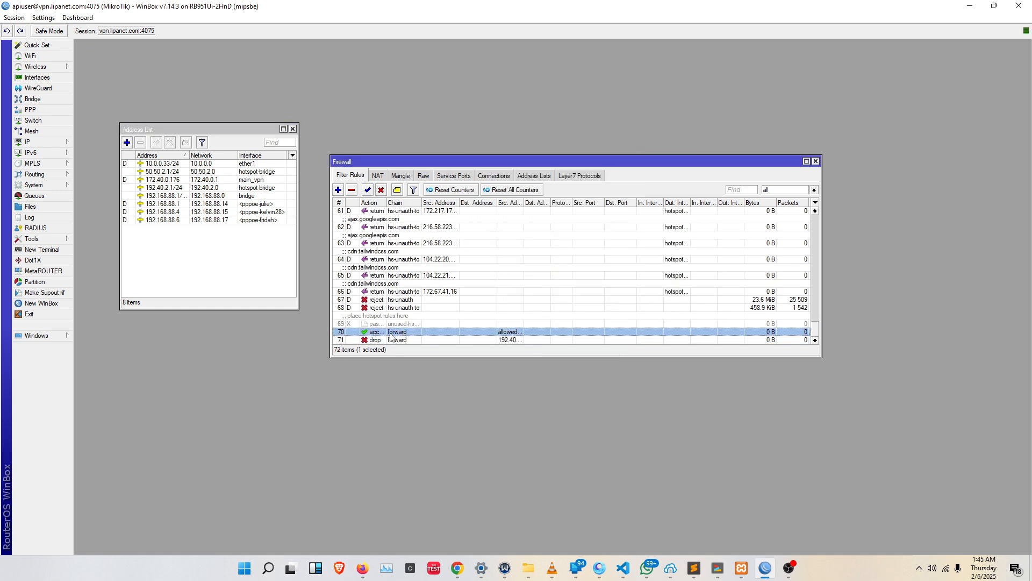
# Widen the source address list column of the filter rules and review the new drop and accept rules.
pyautogui.click(391, 340)
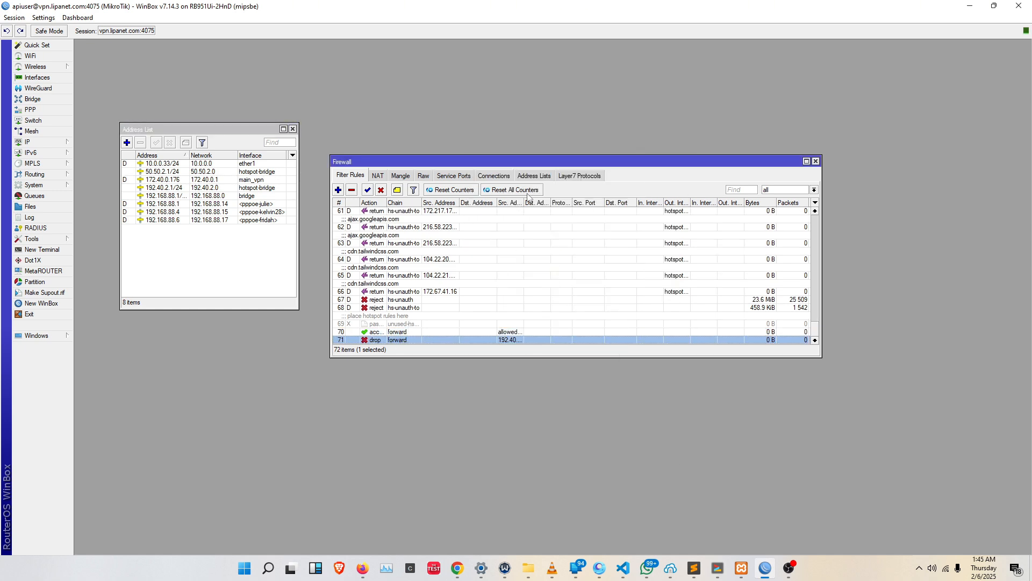
pyautogui.moveTo(522, 202); pyautogui.dragTo(568, 202)
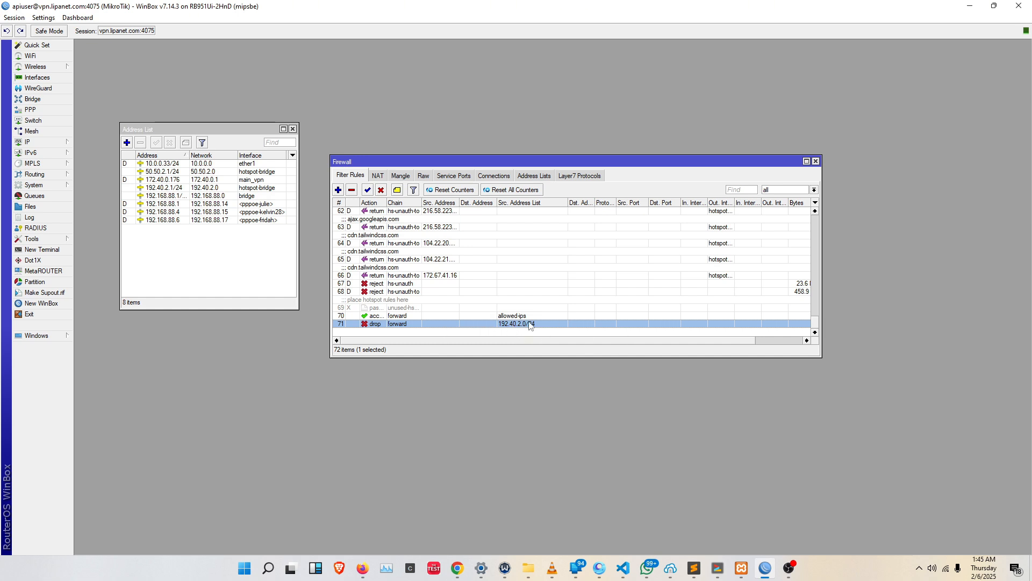
pyautogui.click(407, 316)
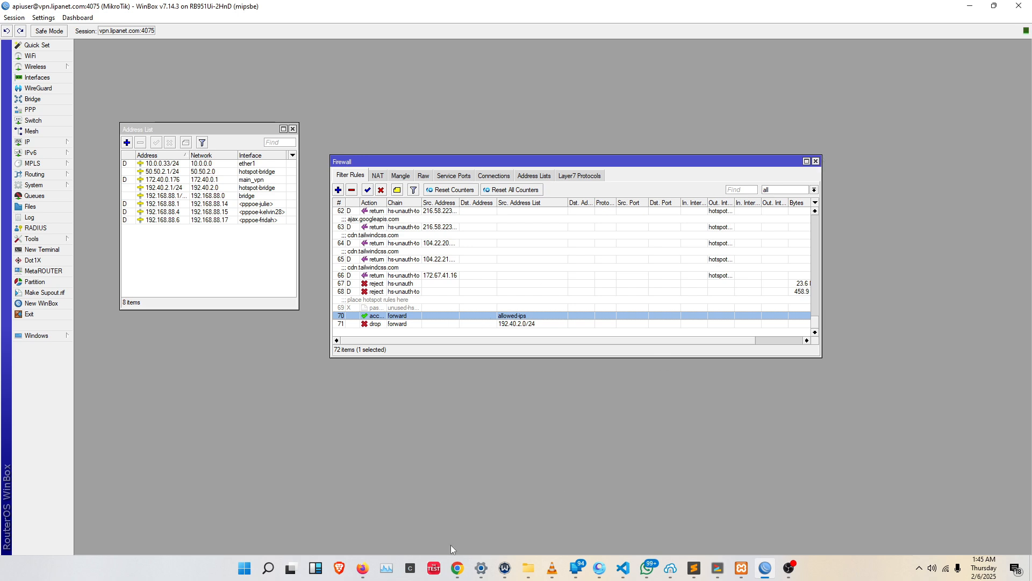
# Switch to the billing portal in Chrome and start a new block in the static IP blocks.
pyautogui.click(456, 568)
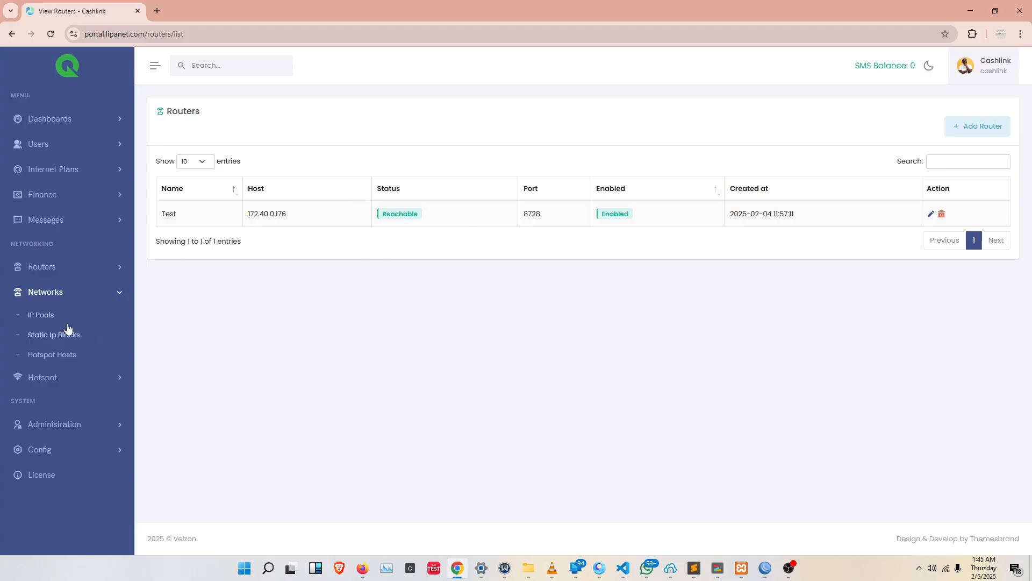
pyautogui.click(43, 336)
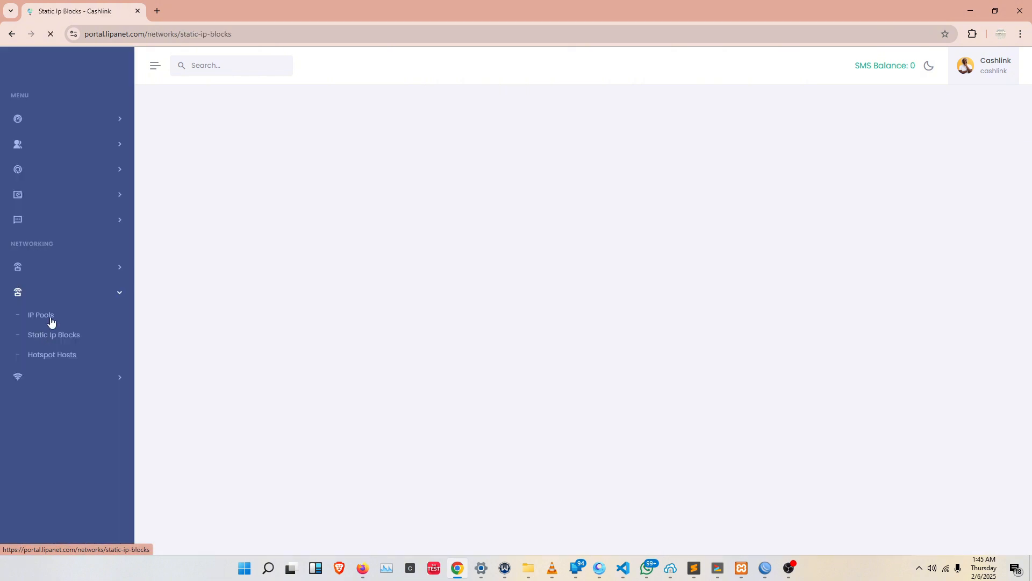
pyautogui.click(994, 138)
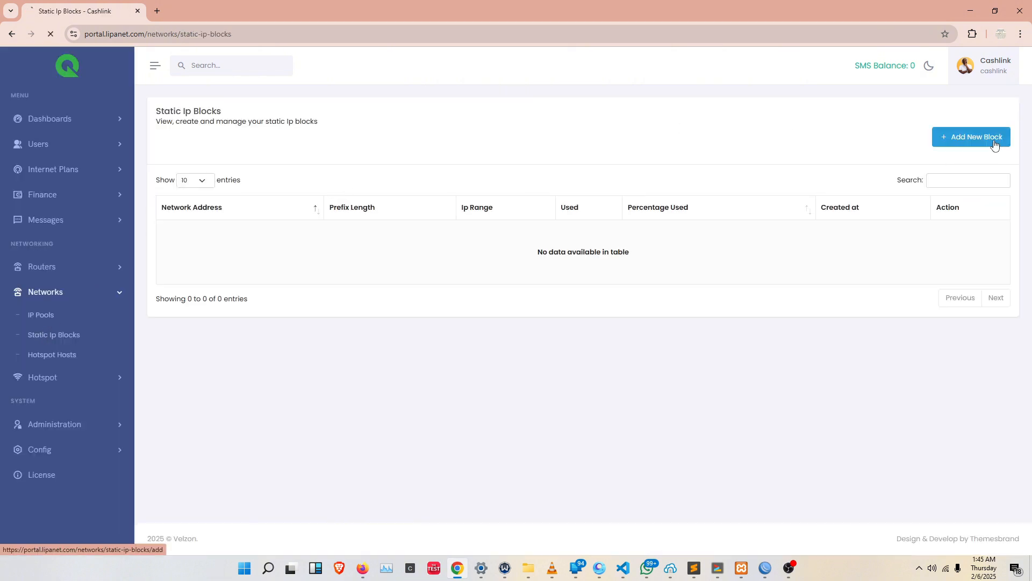
# Give the IP block the network address 192.40.2.1, keep prefix length 24 and router Test, and save it.
pyautogui.click(441, 149)
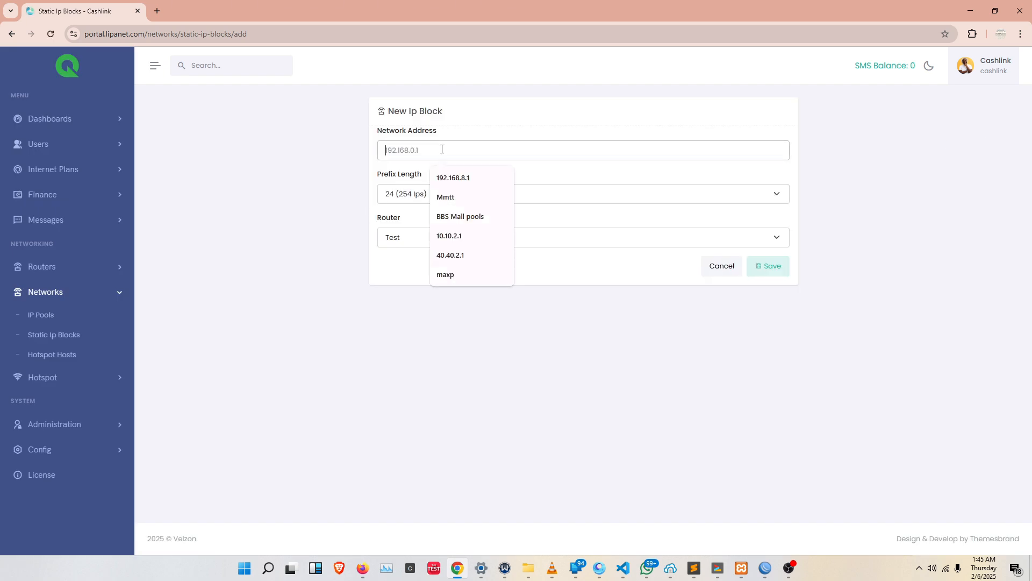
pyautogui.write('192')
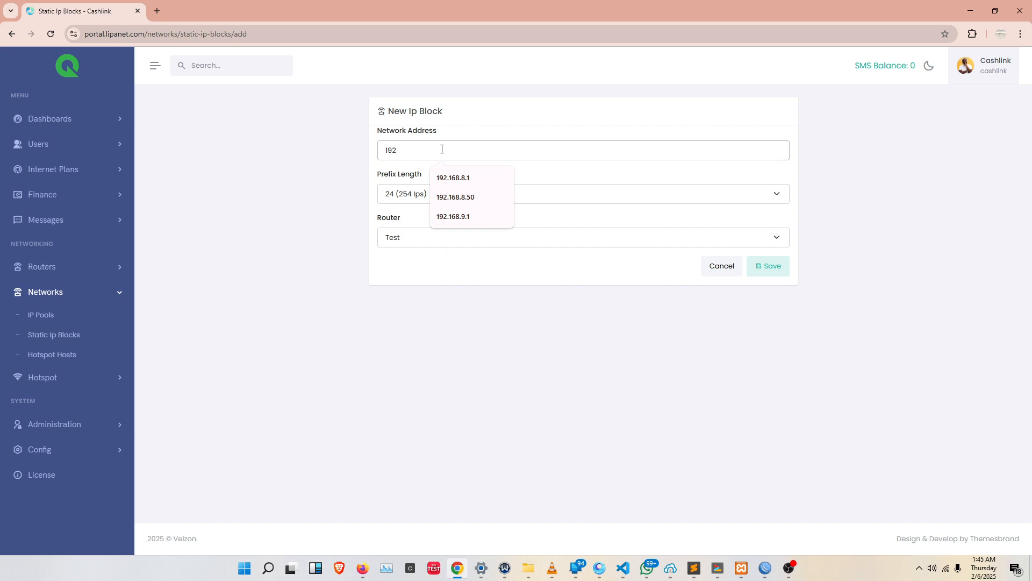
pyautogui.write('.40.2.1')
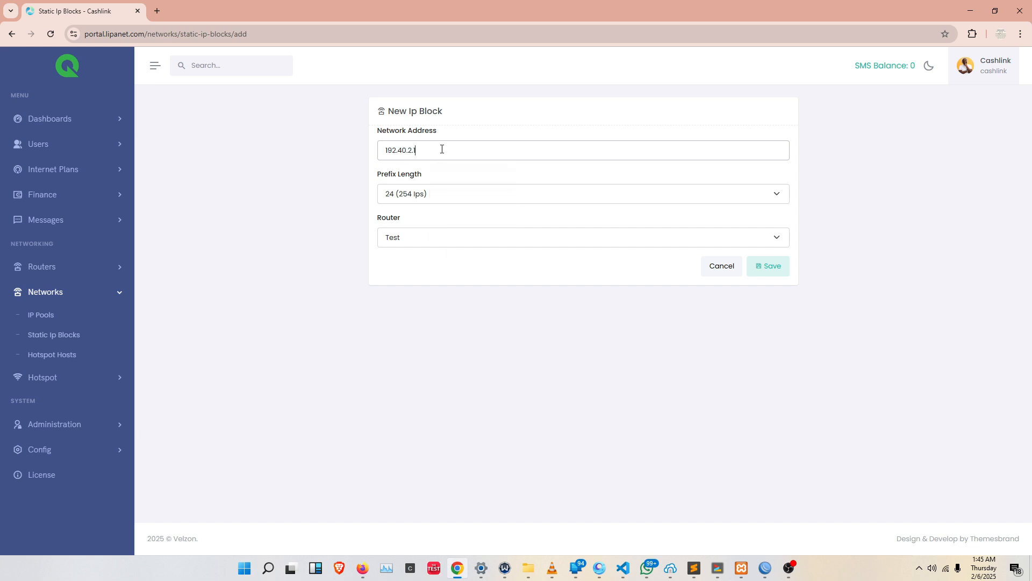
pyautogui.click(440, 194)
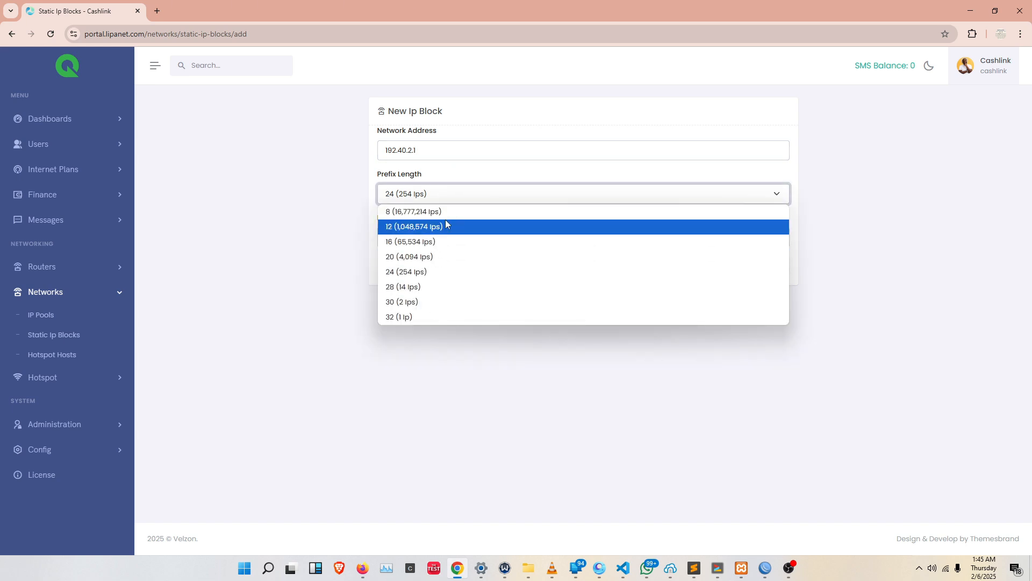
pyautogui.click(414, 200)
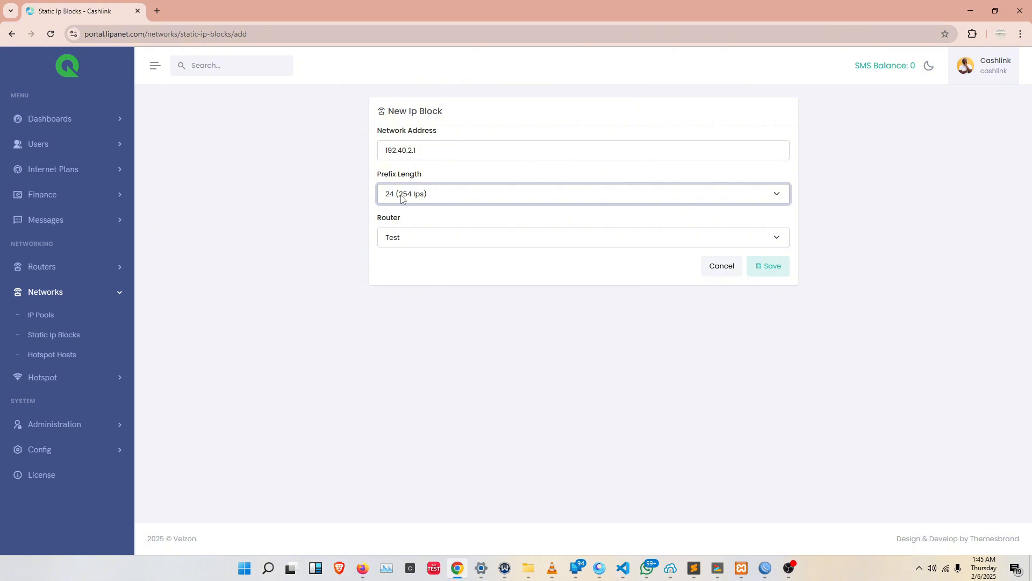
pyautogui.click(769, 265)
pyautogui.click(1011, 457)
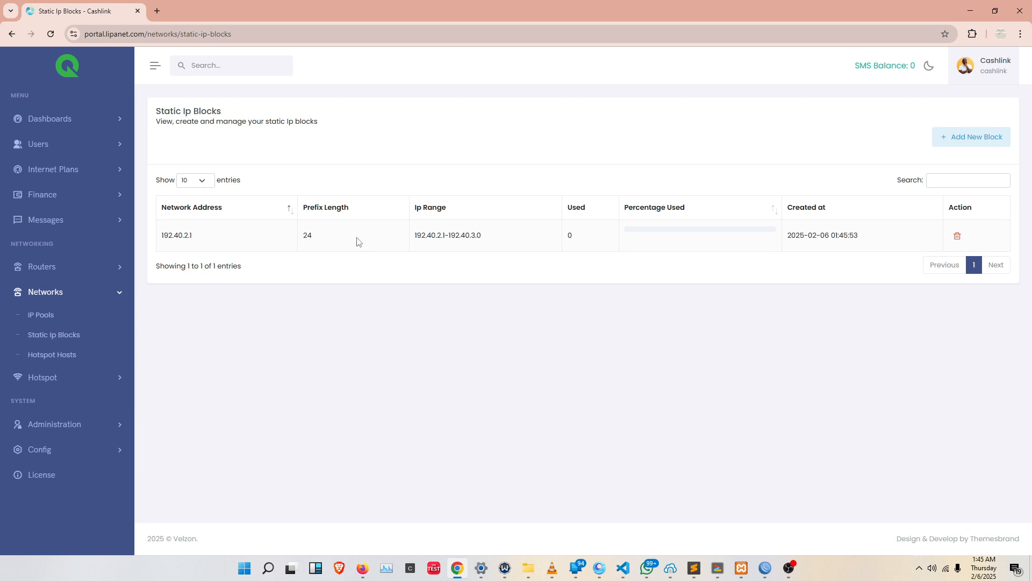
# Review the prefix length, IP range and used count of the 192.40.2.1 block.
pyautogui.doubleClick(309, 235)
pyautogui.click(483, 242)
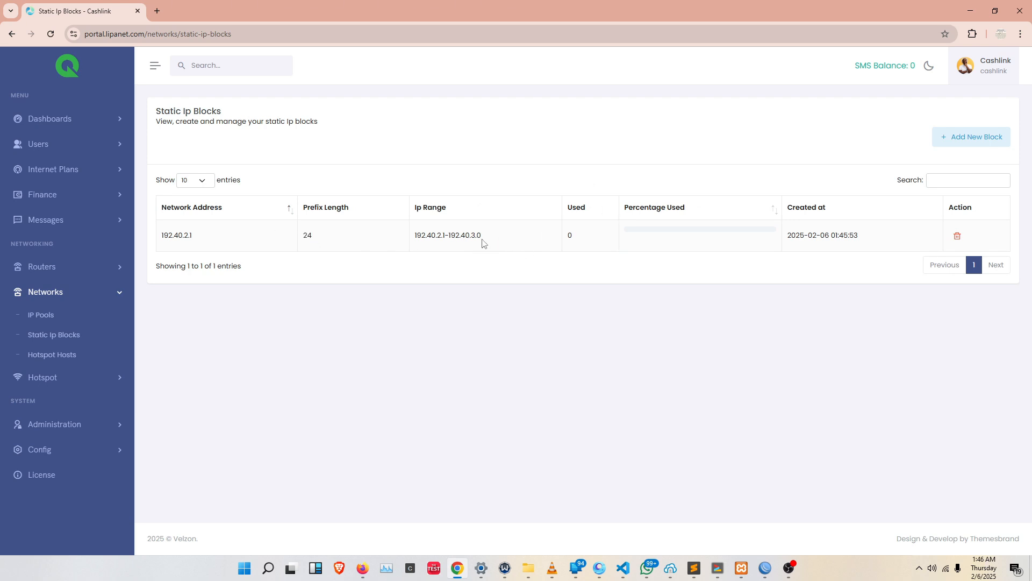
pyautogui.doubleClick(580, 236)
# Start a new plan in the static IP internet plans and name it Test Static.
pyautogui.click(54, 172)
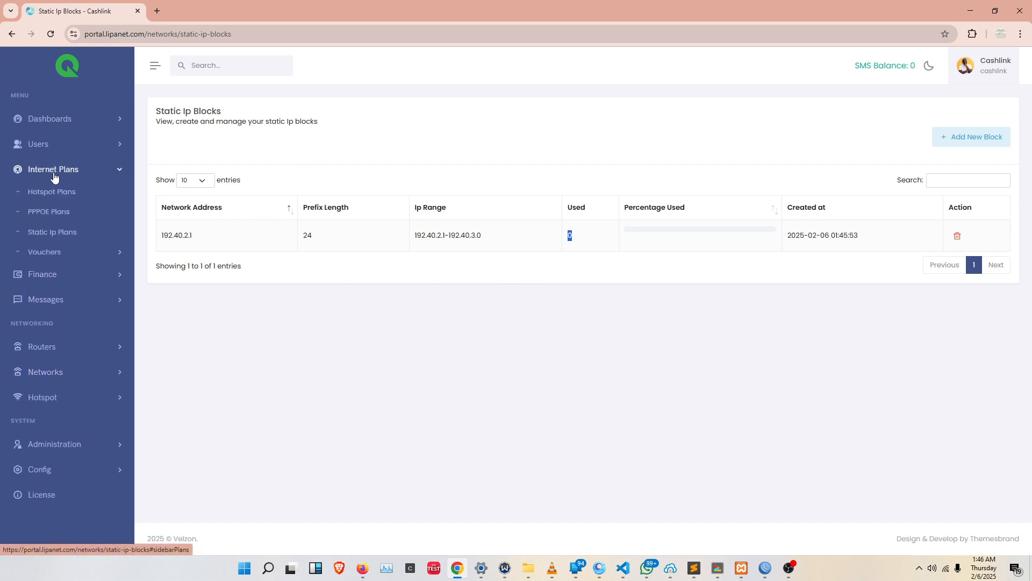
pyautogui.click(44, 237)
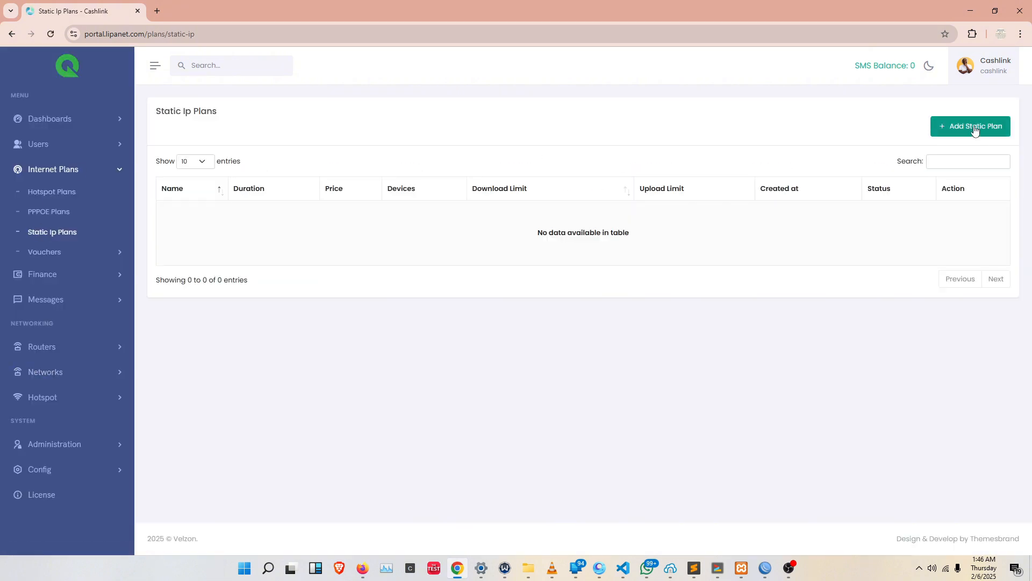
pyautogui.click(974, 131)
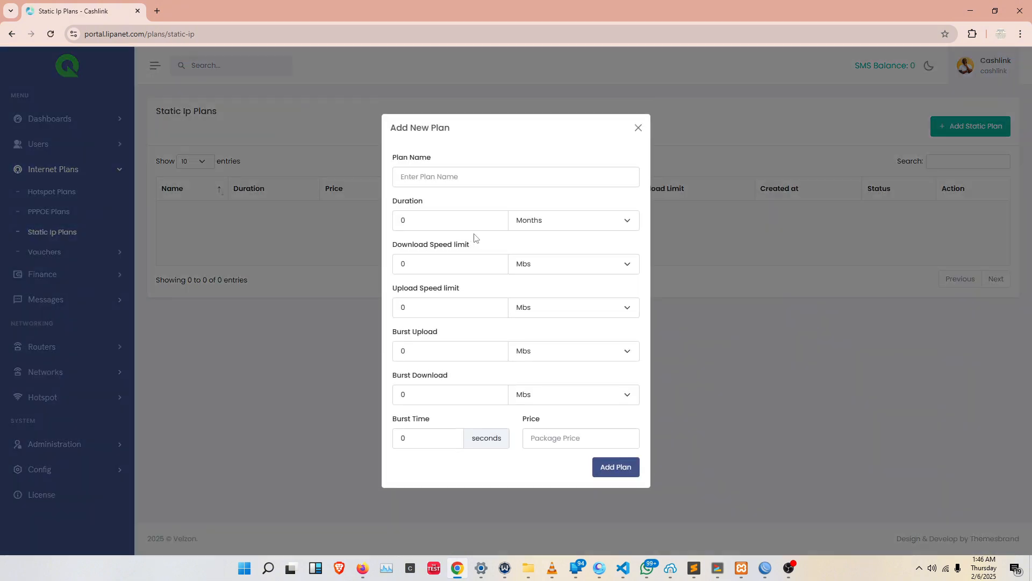
pyautogui.click(496, 179)
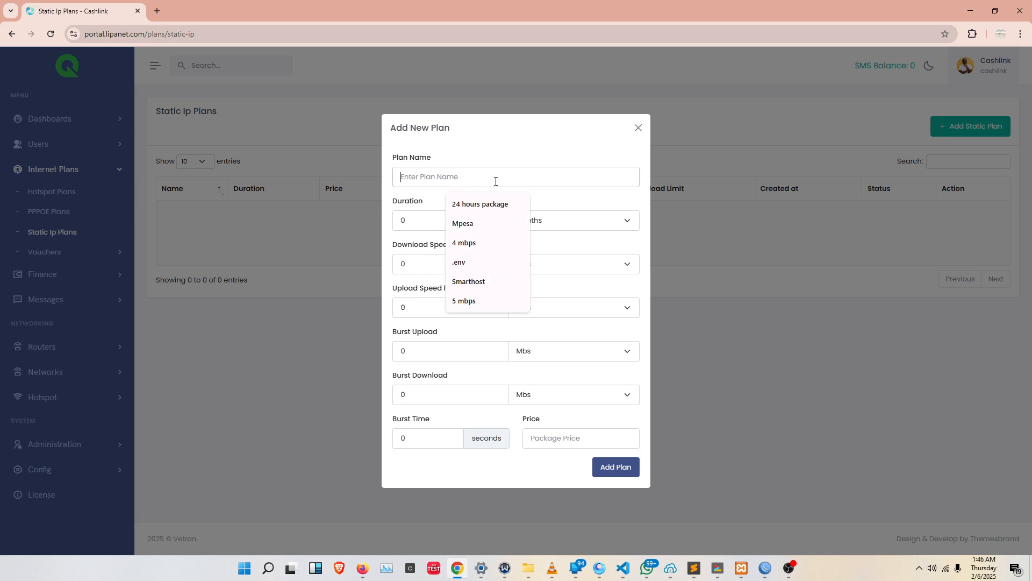
pyautogui.write('Test ')
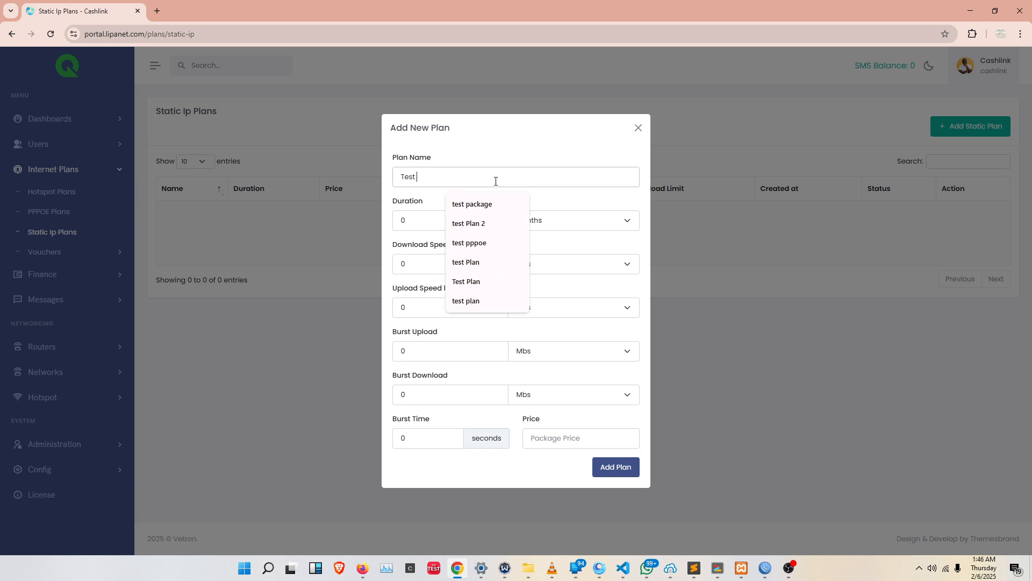
pyautogui.write('Static')
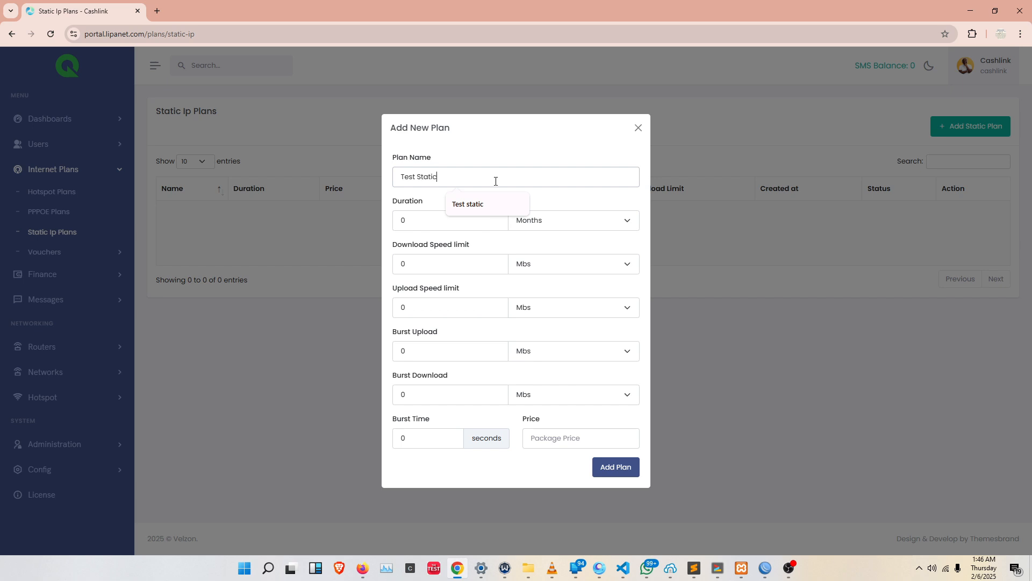
# Set the plan's duration to 1 month and its download and upload speed limits to 10 Mbs each.
pyautogui.doubleClick(430, 221)
pyautogui.write('1')
pyautogui.doubleClick(419, 263)
pyautogui.write('10')
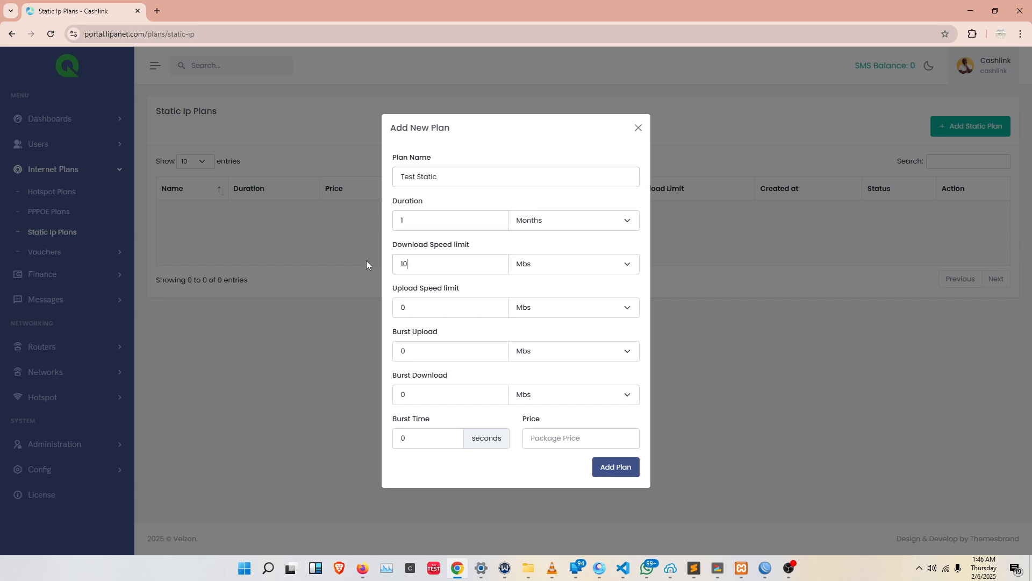
pyautogui.doubleClick(414, 308)
pyautogui.write('10')
# Set burst upload and download to 20 Mbs, burst time to 5 seconds and price to 1500, and add the plan.
pyautogui.doubleClick(411, 351)
pyautogui.write('20')
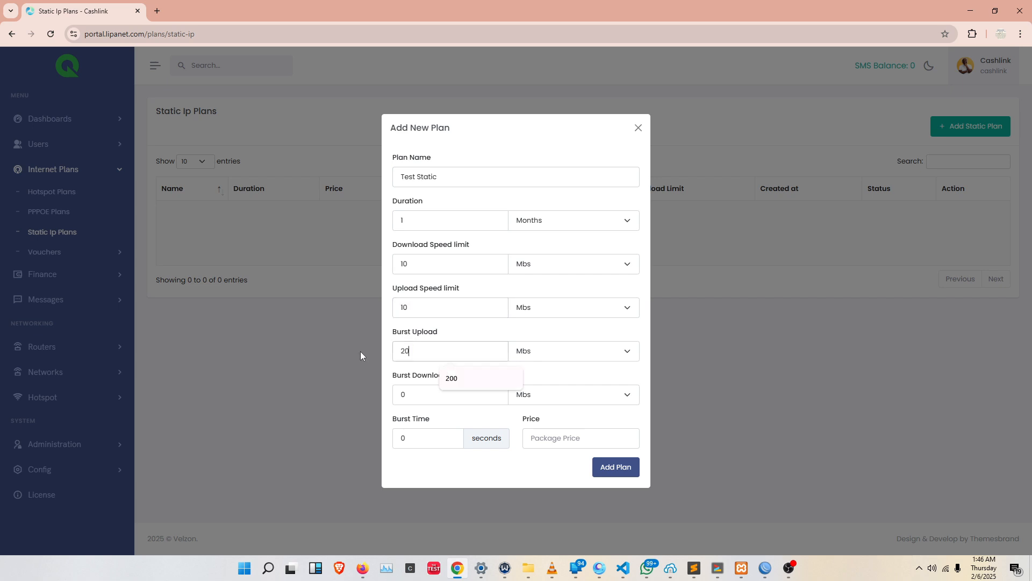
pyautogui.doubleClick(394, 396)
pyautogui.press('BackSpace')
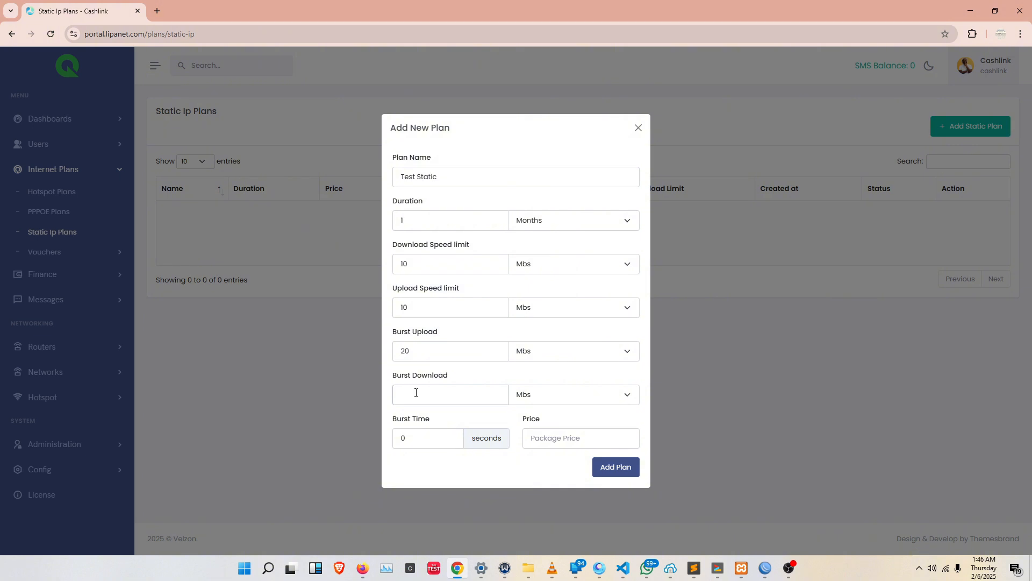
pyautogui.write('20')
pyautogui.doubleClick(405, 439)
pyautogui.write('5')
pyautogui.click(553, 441)
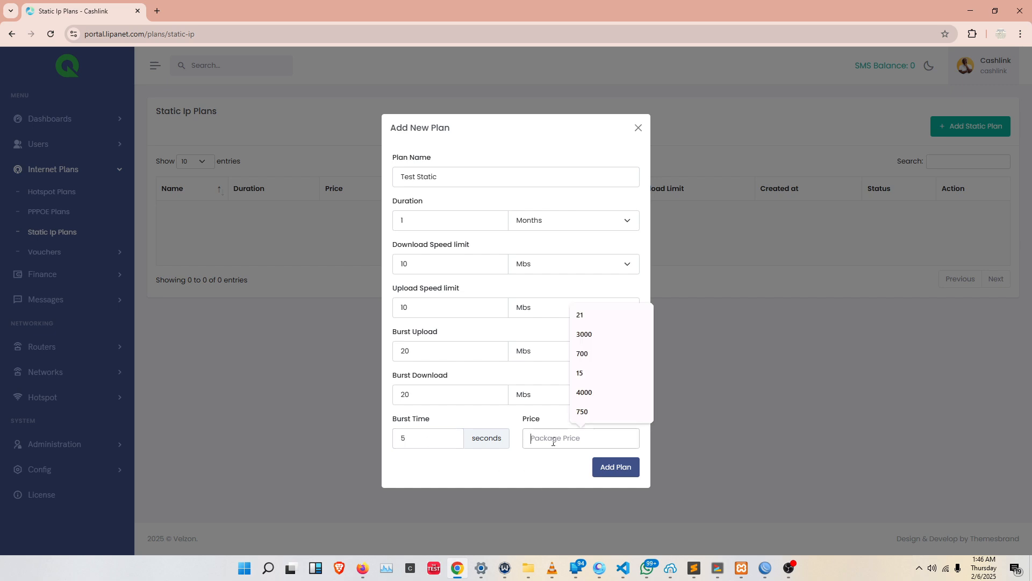
pyautogui.write('1500')
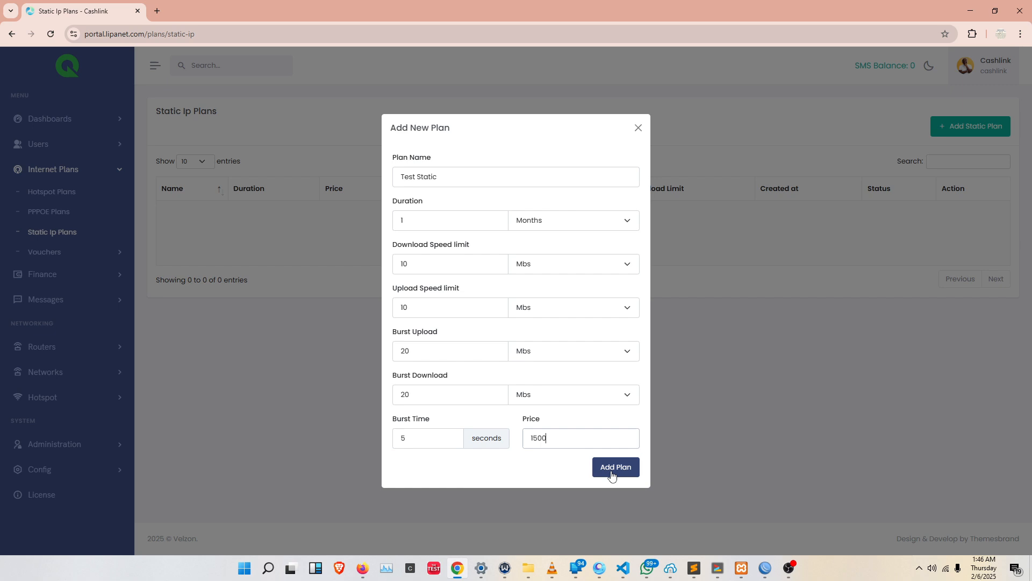
pyautogui.click(611, 473)
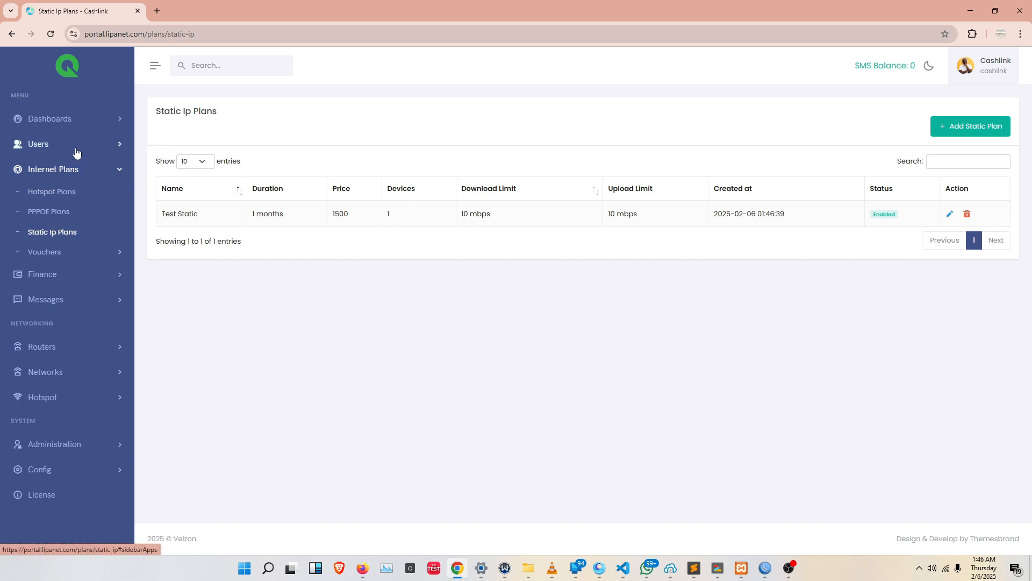
# Start a new static IP customer and generate the portal login and portal password.
pyautogui.click(76, 145)
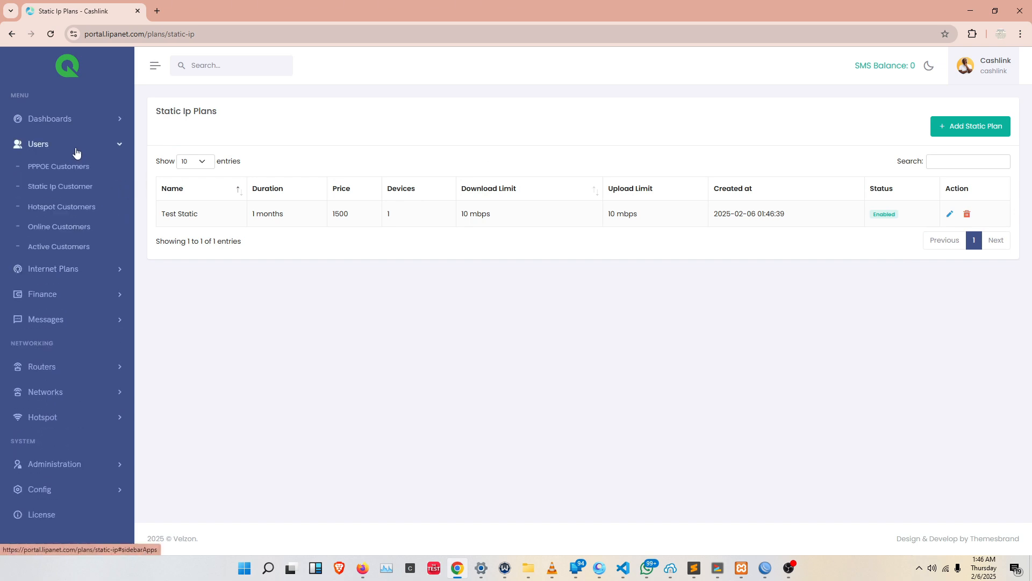
pyautogui.click(46, 188)
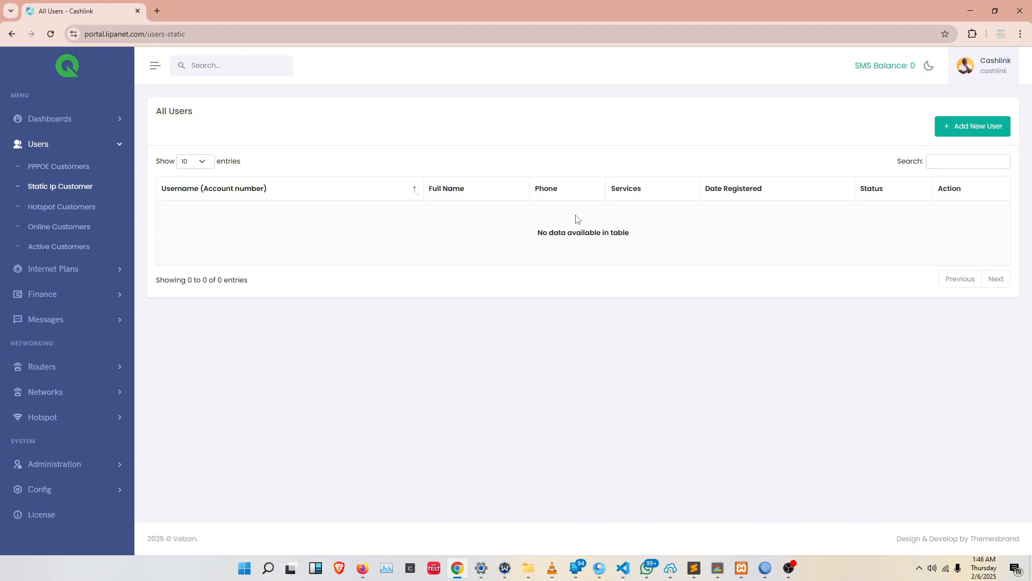
pyautogui.click(965, 134)
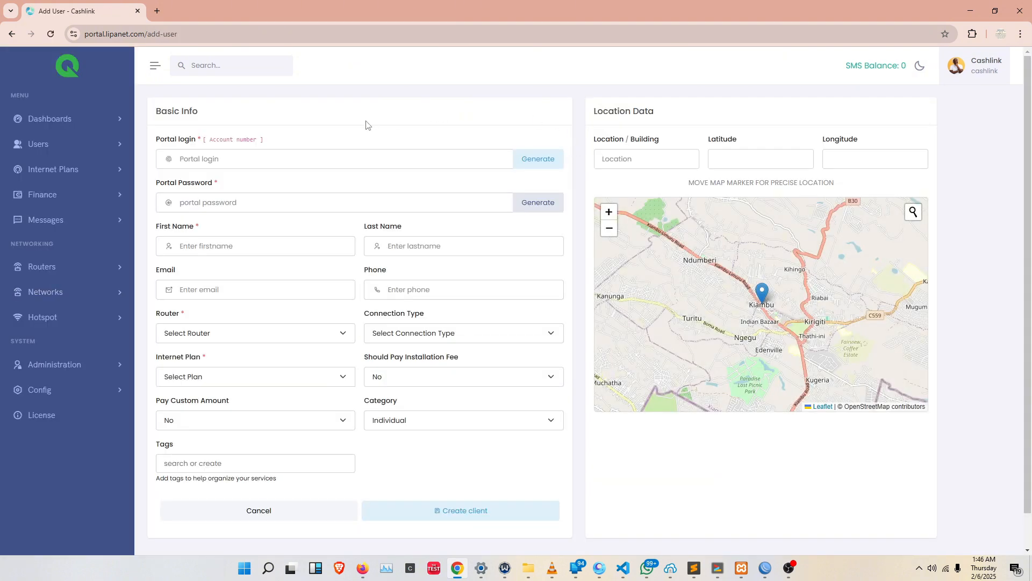
pyautogui.click(310, 161)
pyautogui.click(342, 139)
pyautogui.click(542, 167)
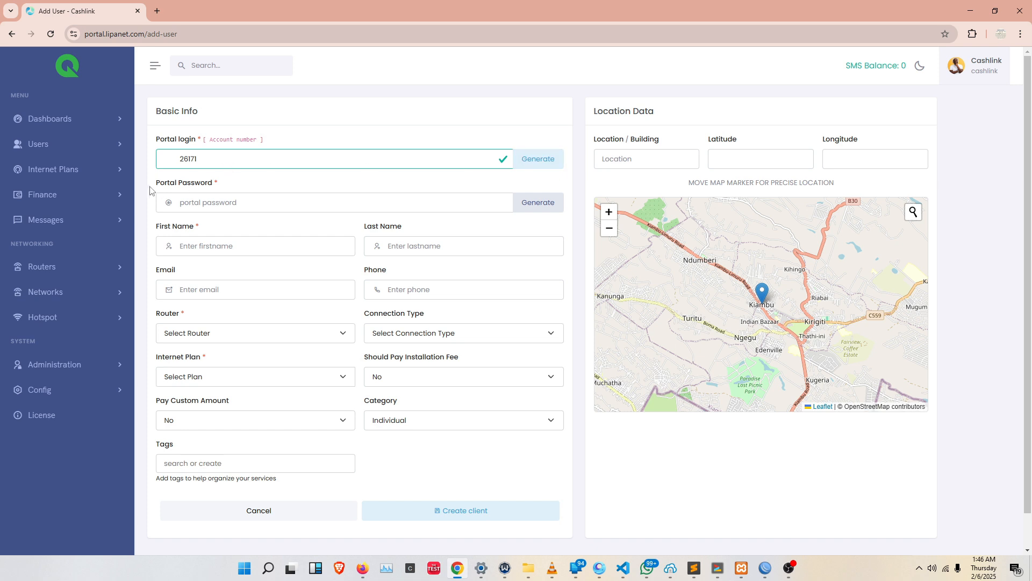
pyautogui.click(532, 207)
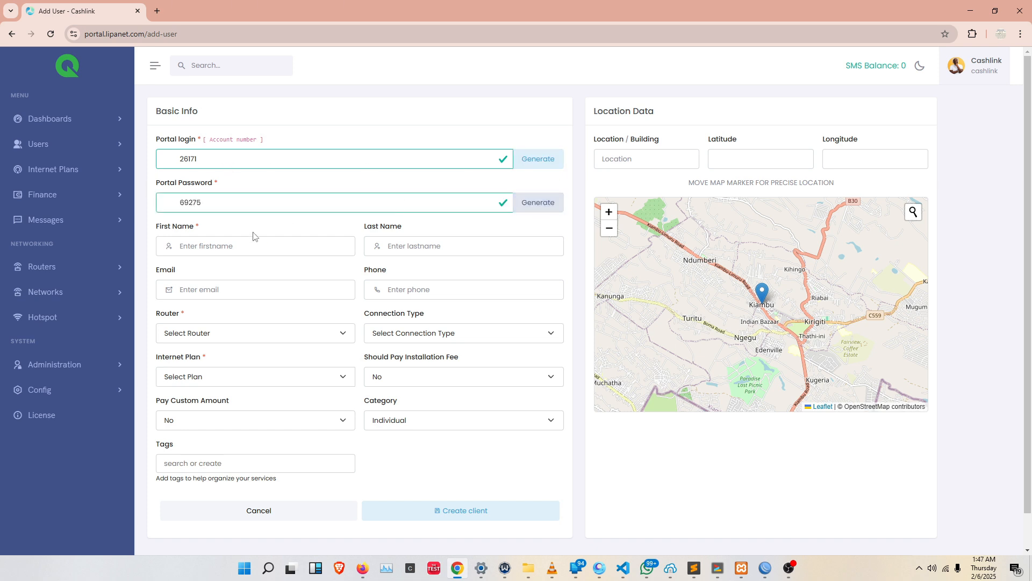
# Enter the customer's first name, last name and phone number, leaving the email empty.
pyautogui.click(218, 241)
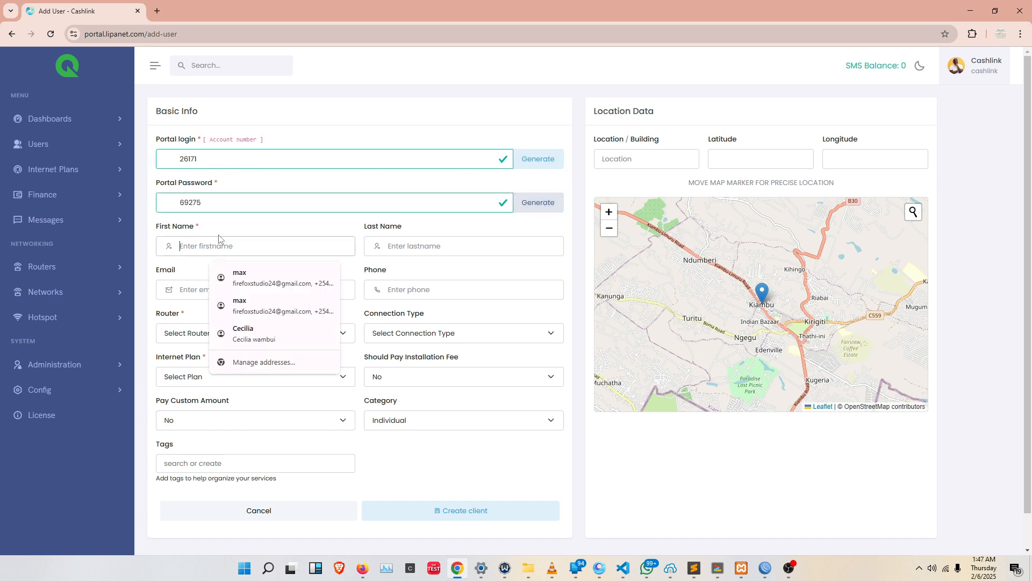
pyautogui.click(242, 231)
pyautogui.click(261, 248)
pyautogui.write('Test')
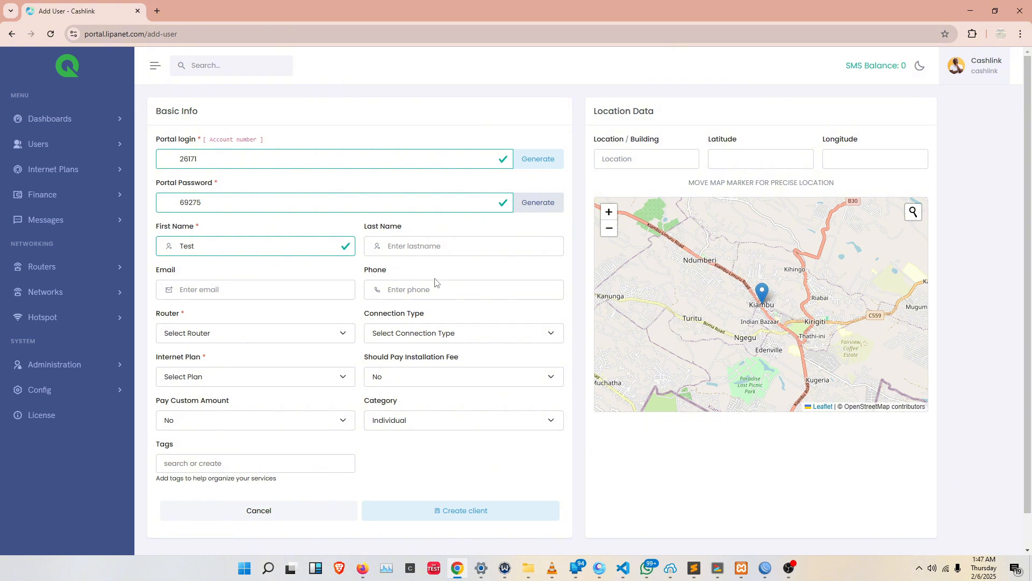
pyautogui.click(450, 247)
pyautogui.write('user')
pyautogui.click(404, 286)
pyautogui.click(398, 289)
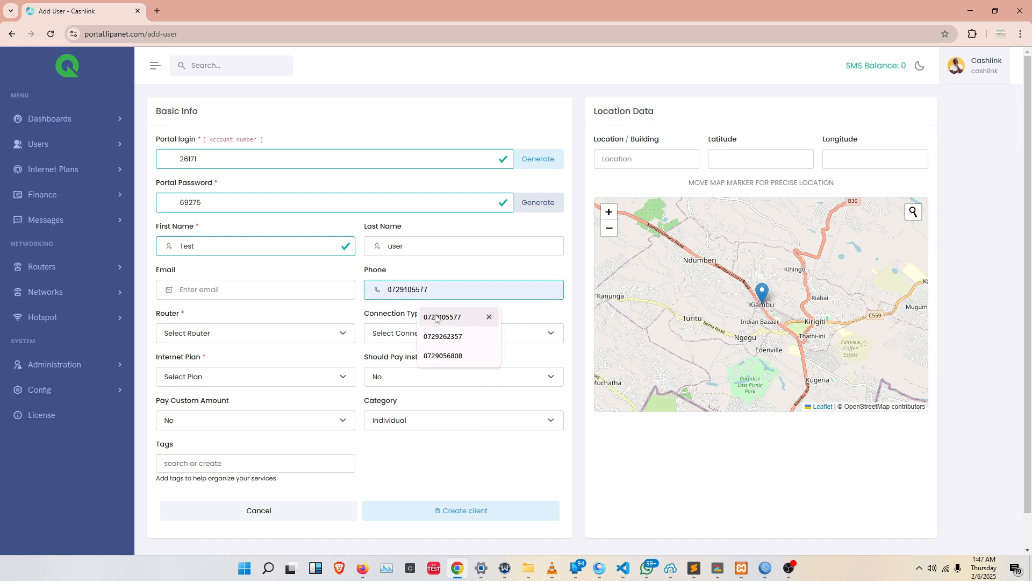
pyautogui.click(437, 316)
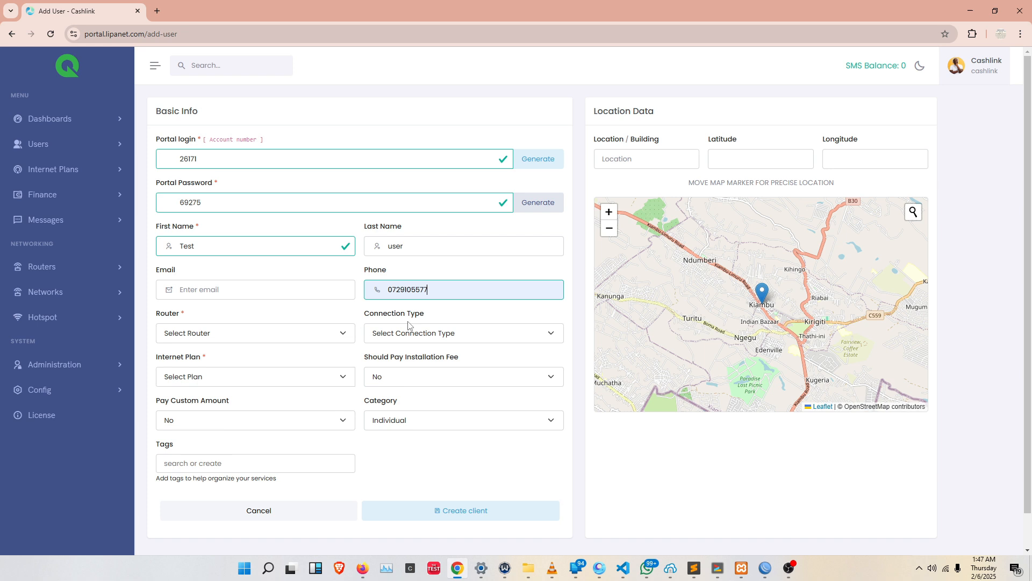
# Assign the customer to router Test with connection type Static and network address 192.40.2.1.
pyautogui.click(217, 336)
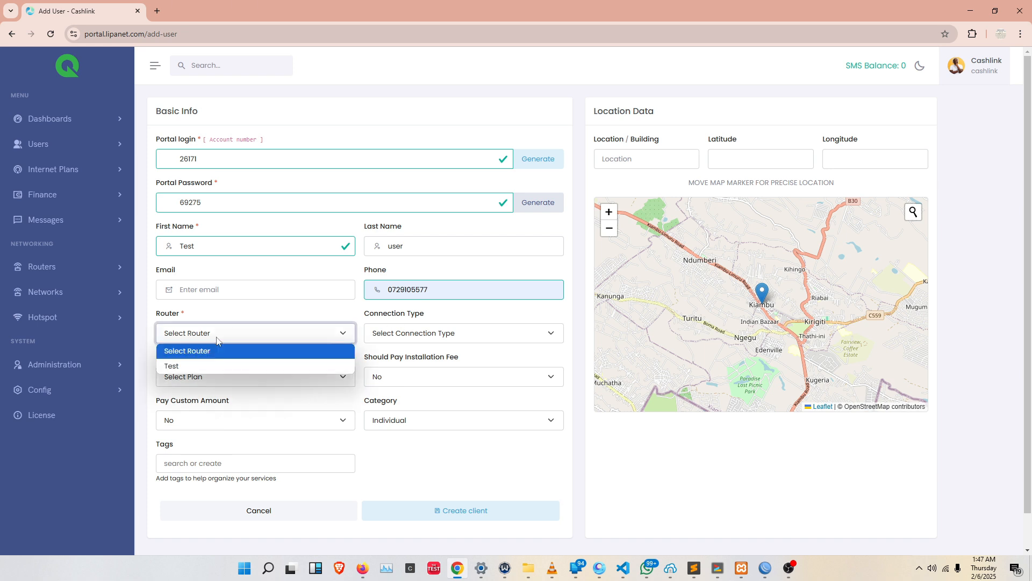
pyautogui.click(197, 365)
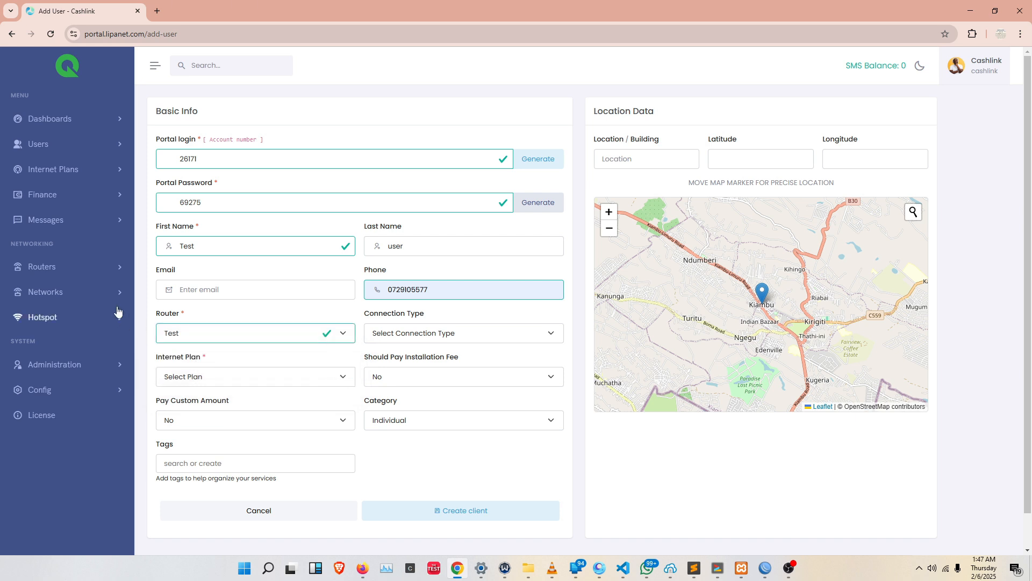
pyautogui.click(392, 335)
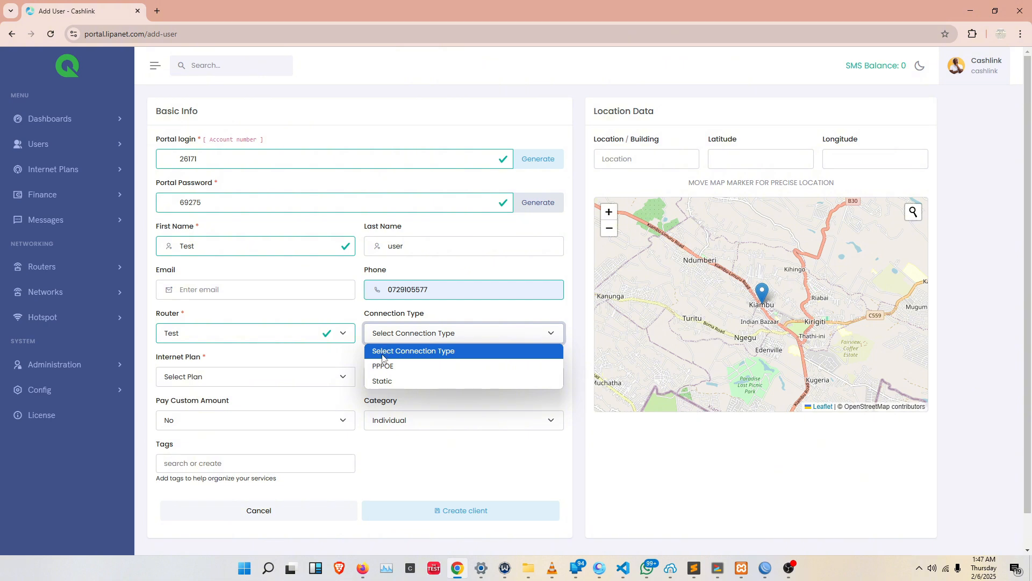
pyautogui.click(386, 381)
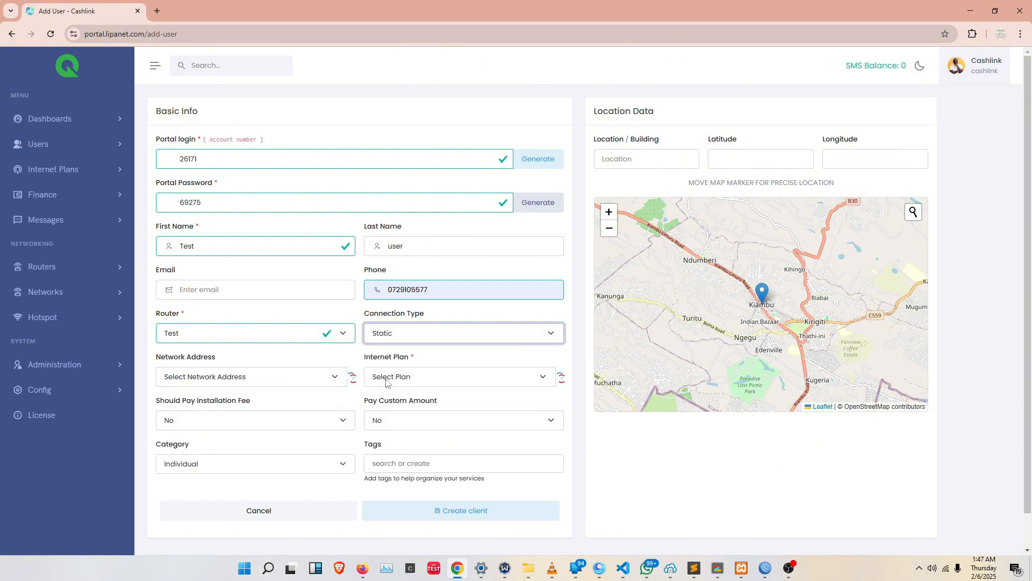
pyautogui.click(310, 380)
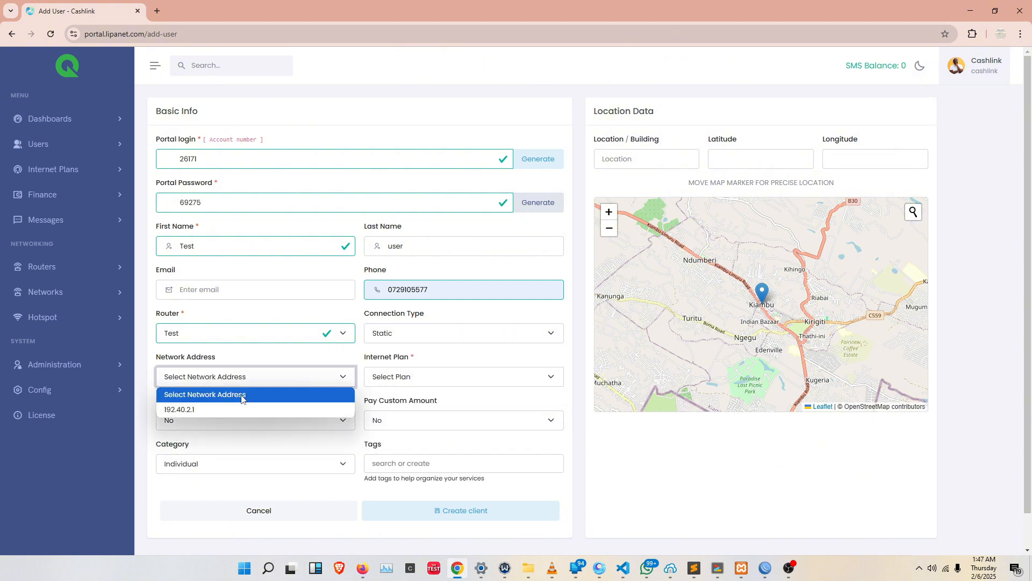
pyautogui.click(211, 409)
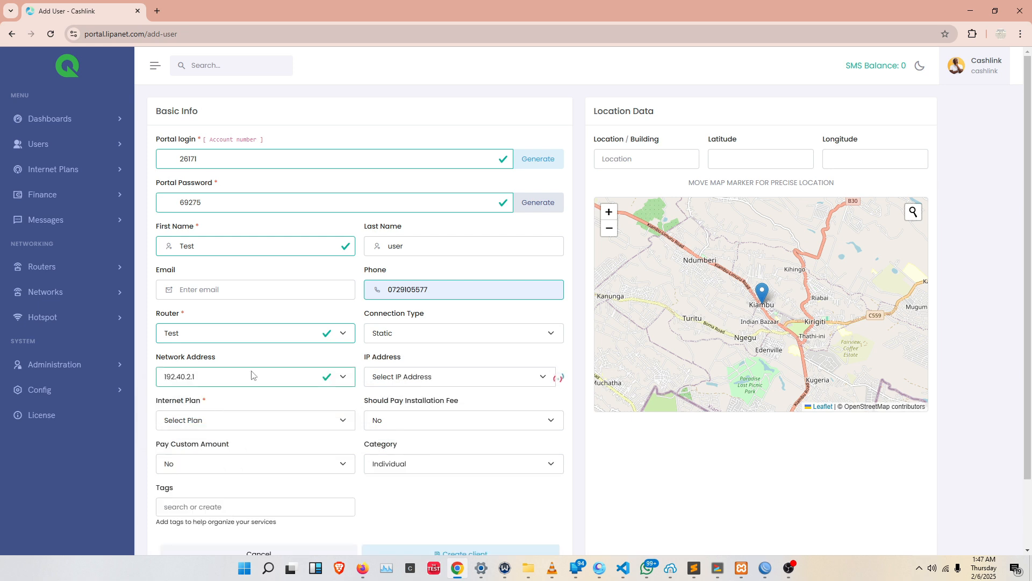
# Give the customer the IP address 192.40.2.2 and the internet plan Test Static (1 months).
pyautogui.click(374, 379)
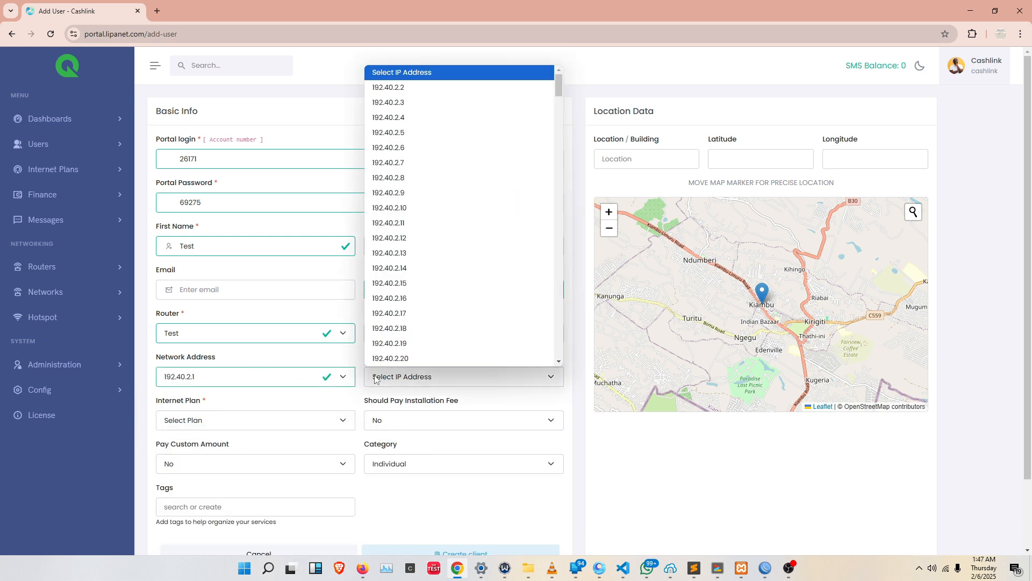
pyautogui.scroll(-20, 422, 199)
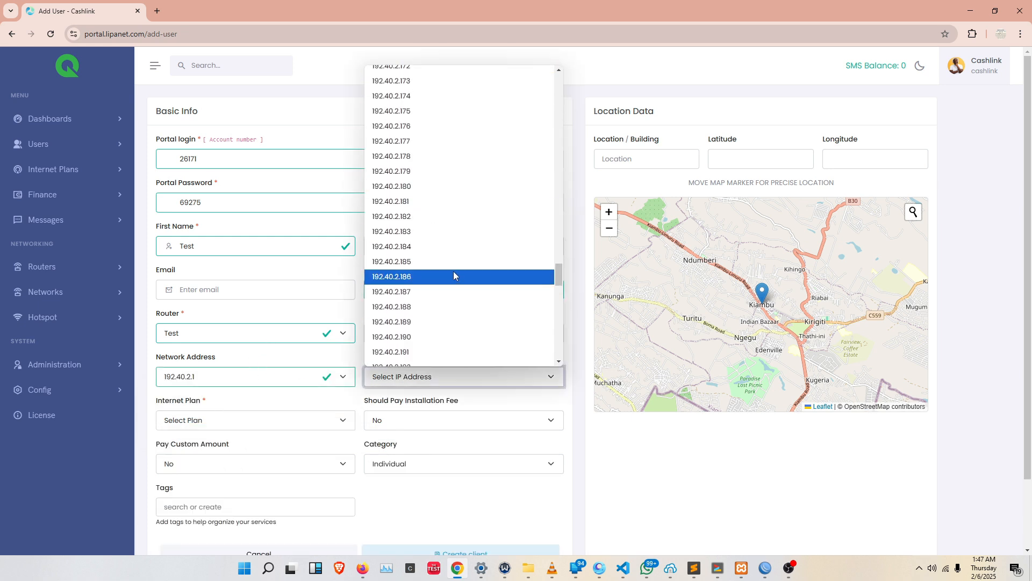
pyautogui.scroll(20, 450, 253)
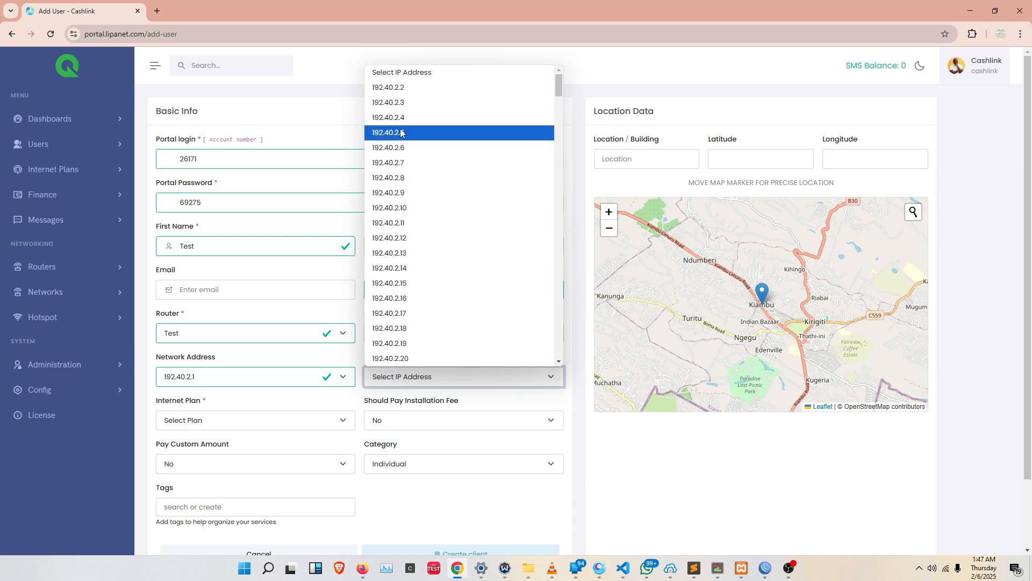
pyautogui.click(401, 90)
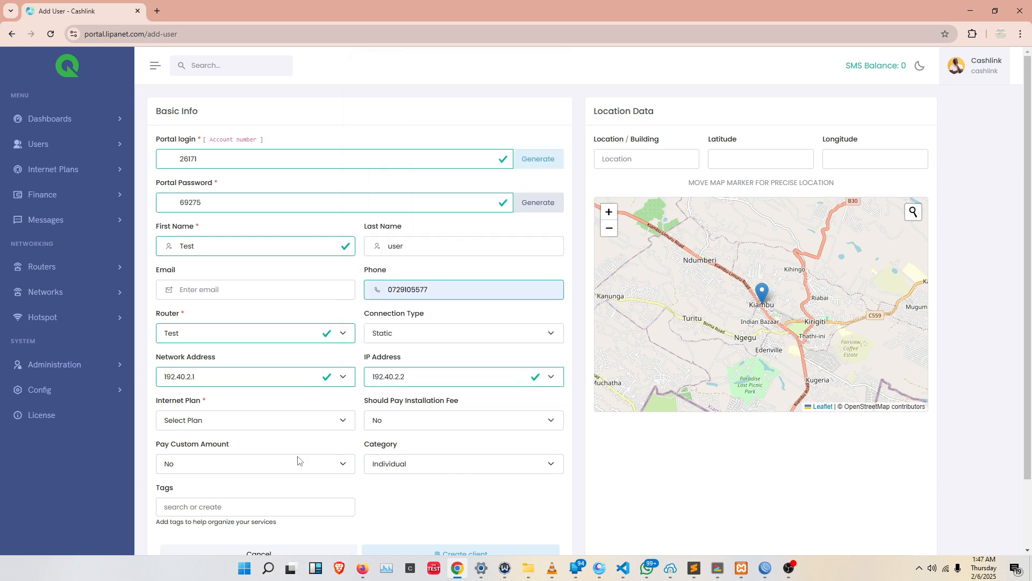
pyautogui.click(233, 420)
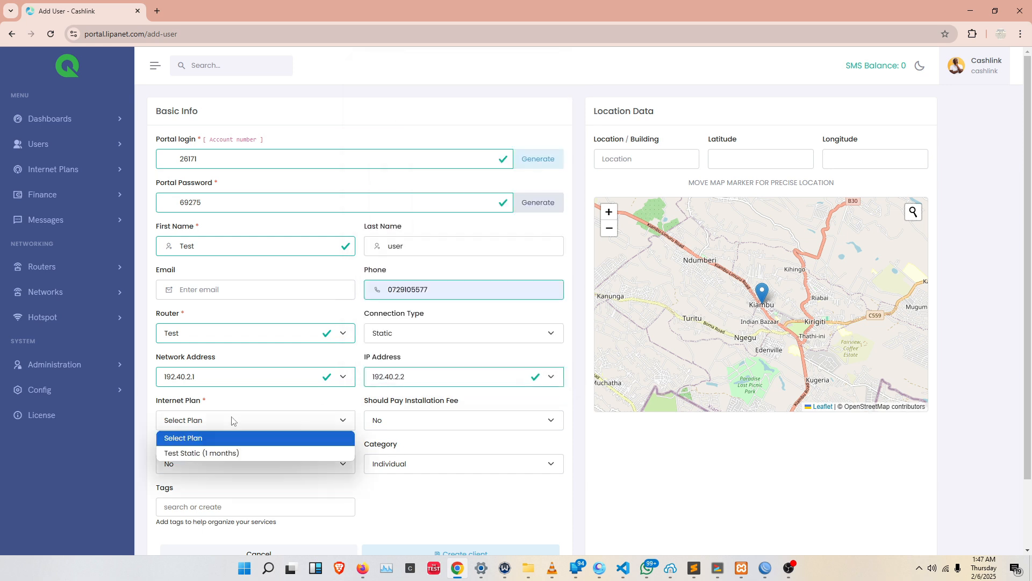
pyautogui.click(231, 454)
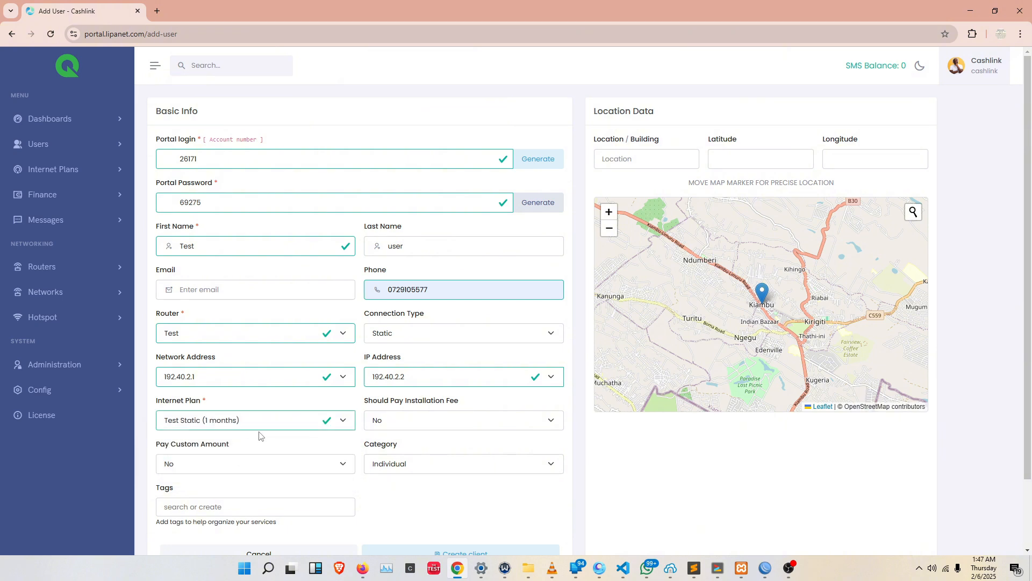
# Check the filled-in customer form and create the client with no installation fee, no custom amount and category Individual.
pyautogui.scroll(-1, 347, 482)
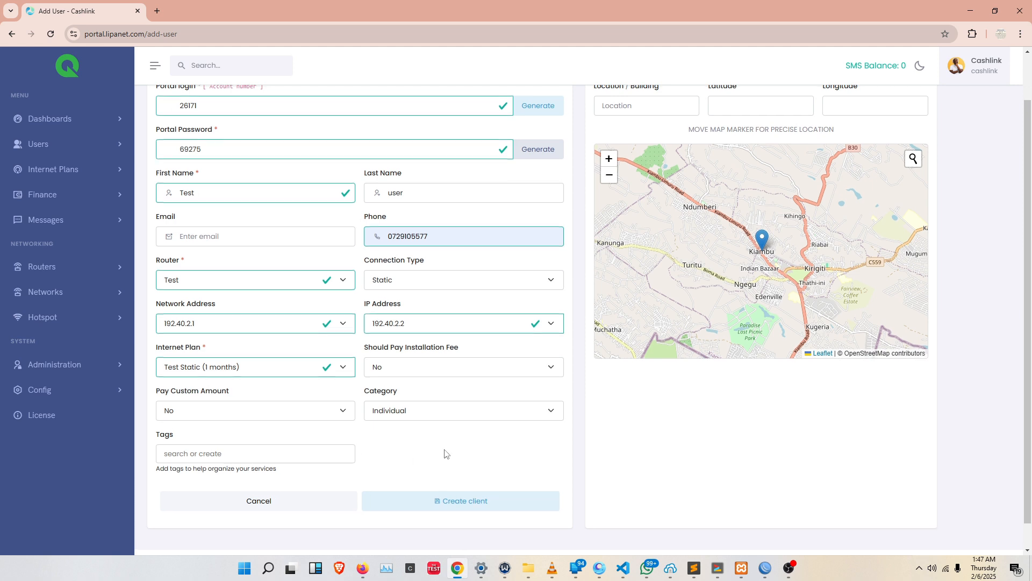
pyautogui.scroll(1, 439, 452)
pyautogui.scroll(-2, 433, 449)
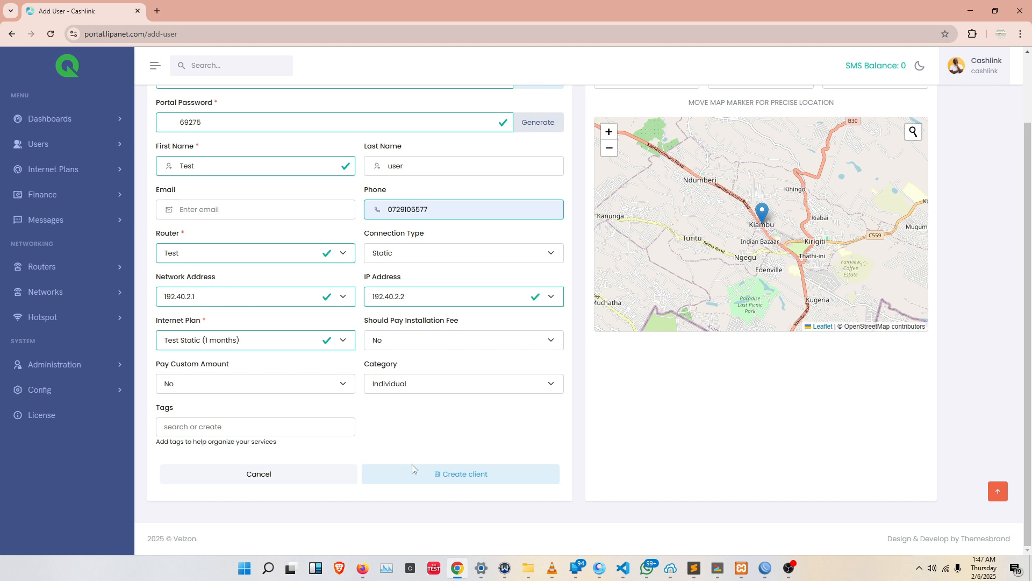
pyautogui.click(429, 475)
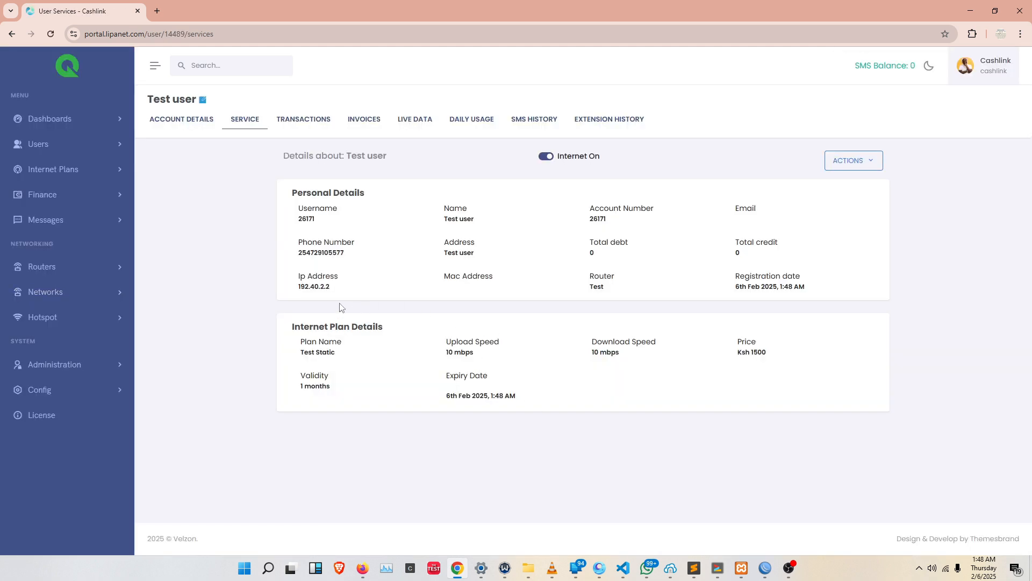
# Review the new customer's IP address, plan price, download and upload speeds, expiry date and registration date.
pyautogui.moveTo(337, 291); pyautogui.dragTo(293, 293)
pyautogui.click(399, 292)
pyautogui.moveTo(332, 290); pyautogui.dragTo(292, 290)
pyautogui.click(347, 291)
pyautogui.click(330, 270)
pyautogui.click(340, 288)
pyautogui.moveTo(770, 354); pyautogui.dragTo(714, 357)
pyautogui.click(769, 359)
pyautogui.moveTo(624, 342); pyautogui.dragTo(591, 344)
pyautogui.moveTo(490, 353); pyautogui.dragTo(437, 351)
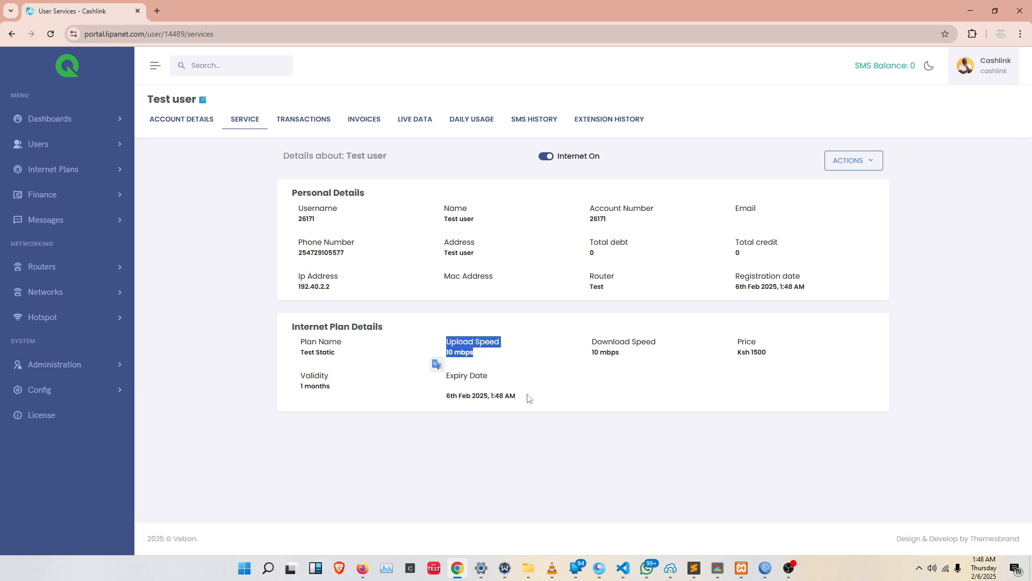
pyautogui.moveTo(526, 397); pyautogui.dragTo(428, 397)
pyautogui.click(422, 407)
pyautogui.moveTo(822, 294); pyautogui.dragTo(715, 293)
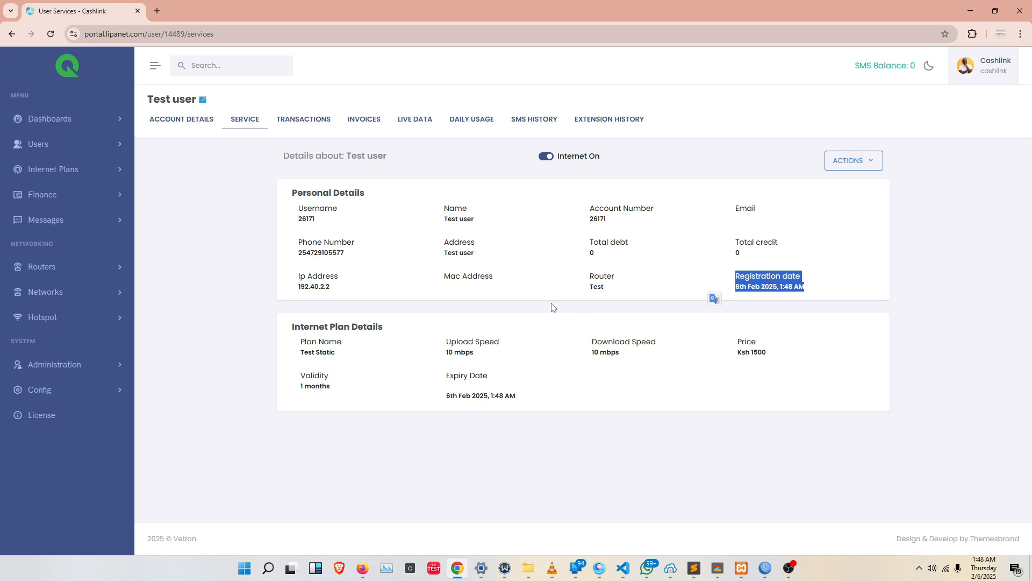
pyautogui.click(787, 568)
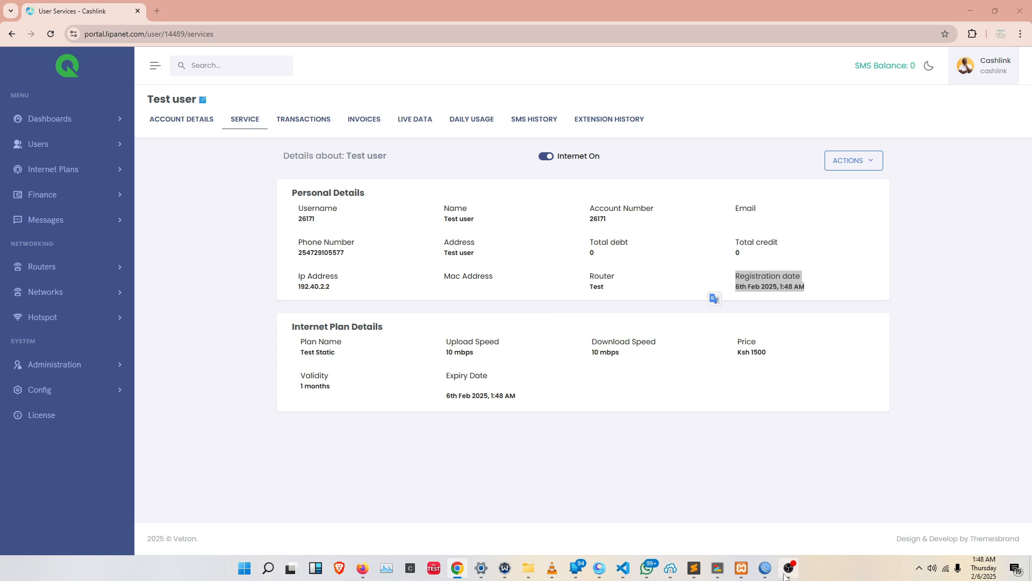